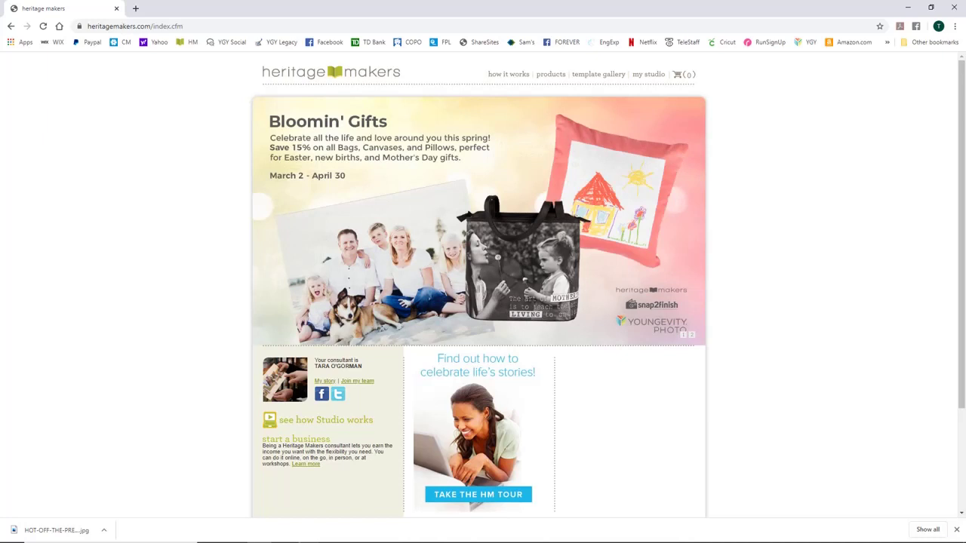
# - Open the full template gallery and look over its search filters and featured templates
pyautogui.click(616, 78)
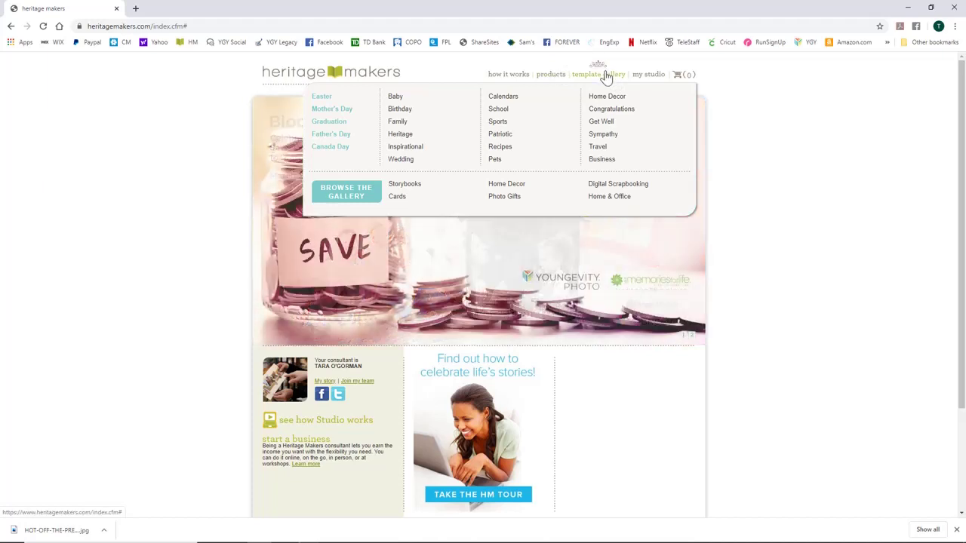
pyautogui.click(346, 195)
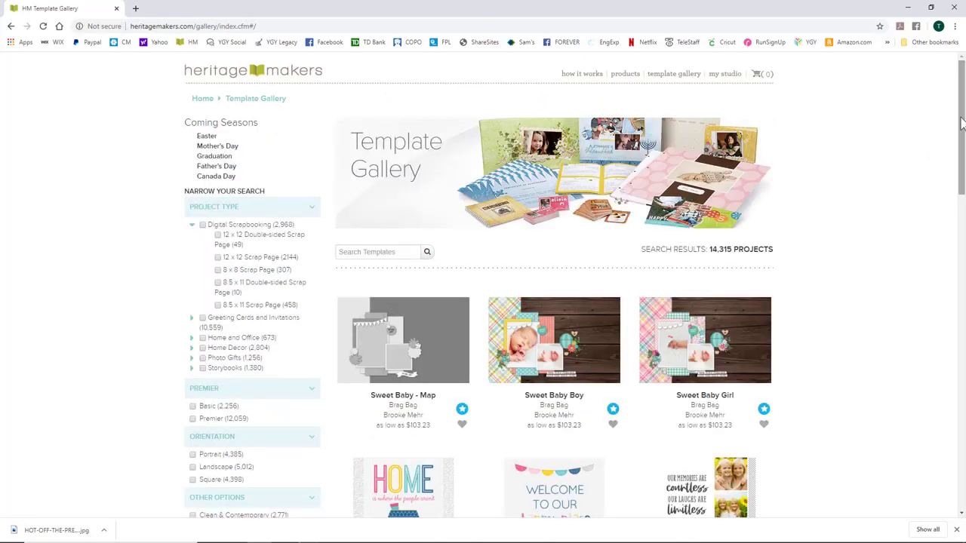
pyautogui.moveTo(961, 123); pyautogui.dragTo(963, 174)
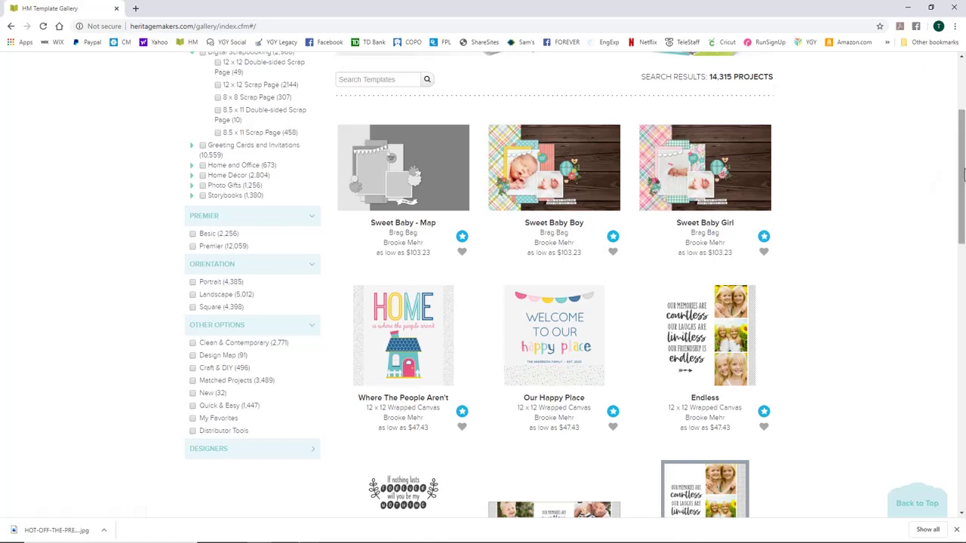
pyautogui.click(962, 175)
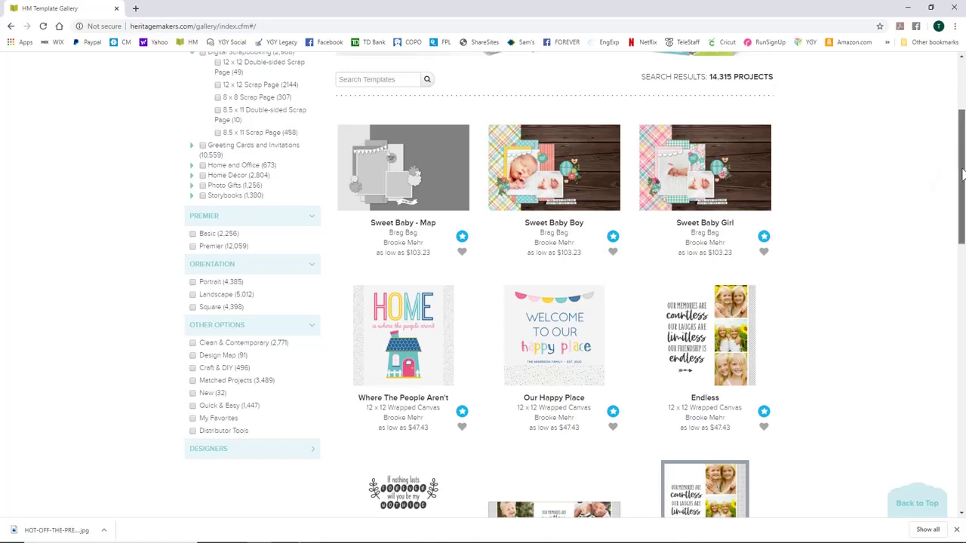
pyautogui.moveTo(962, 174); pyautogui.dragTo(962, 152)
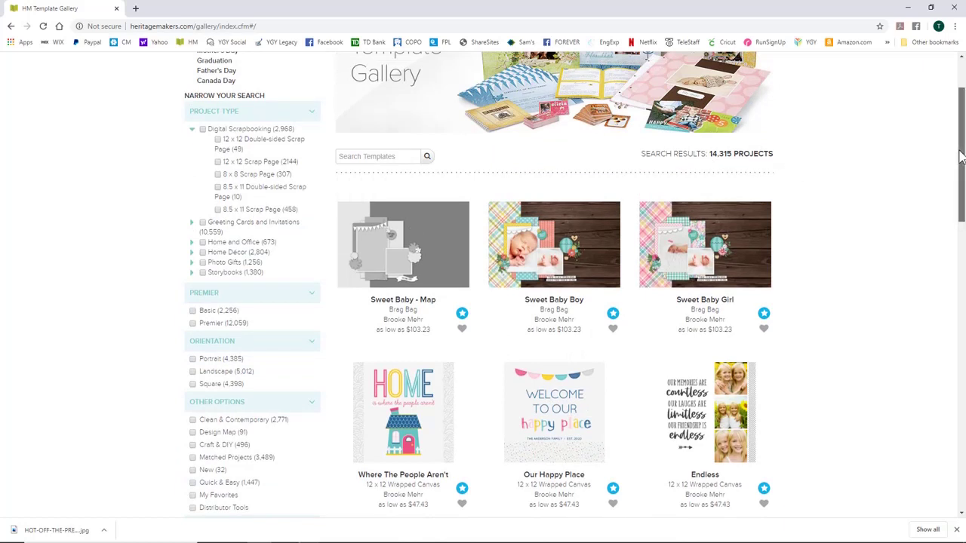
pyautogui.moveTo(960, 157)
pyautogui.mouseDown()
pyautogui.moveTo(960, 166)
pyautogui.moveTo(961, 152)
pyautogui.mouseUp()
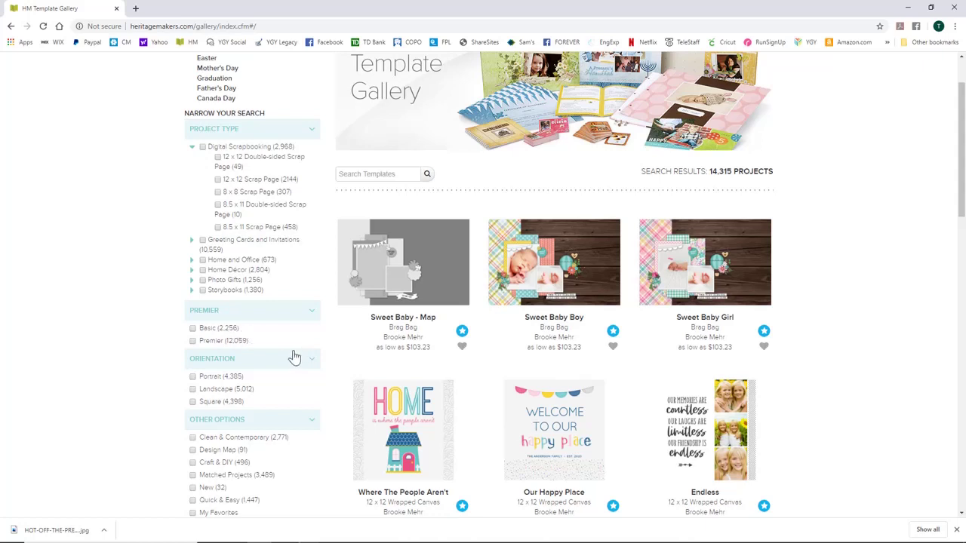
# - Limit the gallery to Basic templates and expand the list of storybook sizes
pyautogui.click(192, 330)
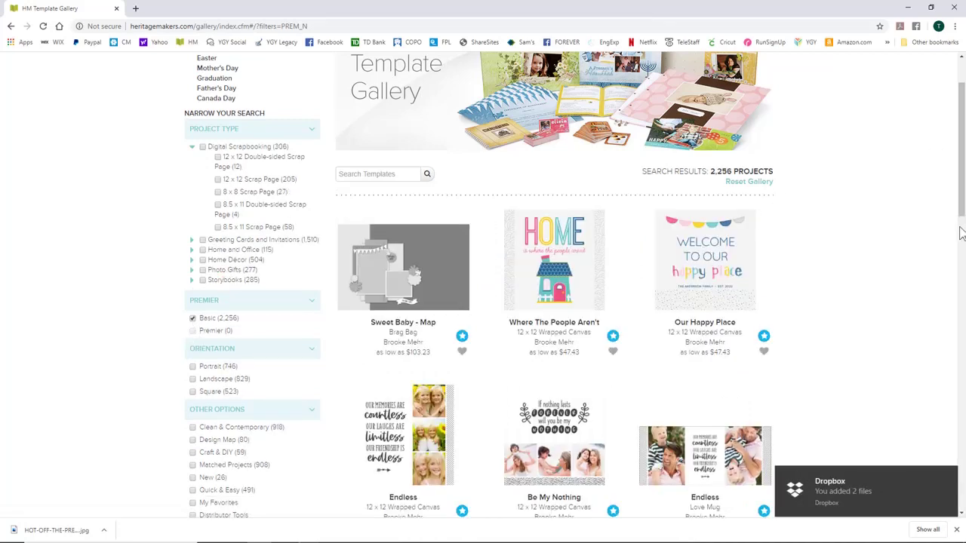
pyautogui.click(948, 480)
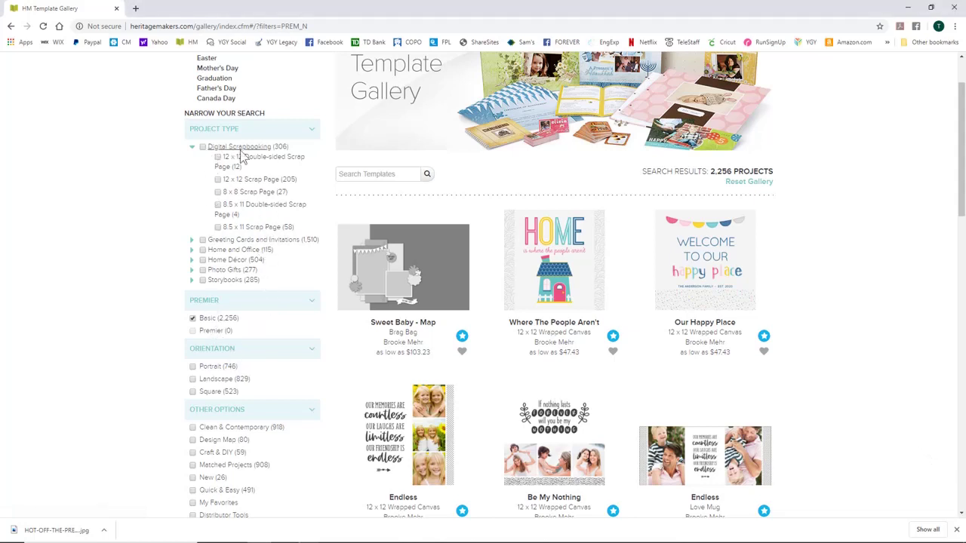
pyautogui.click(192, 280)
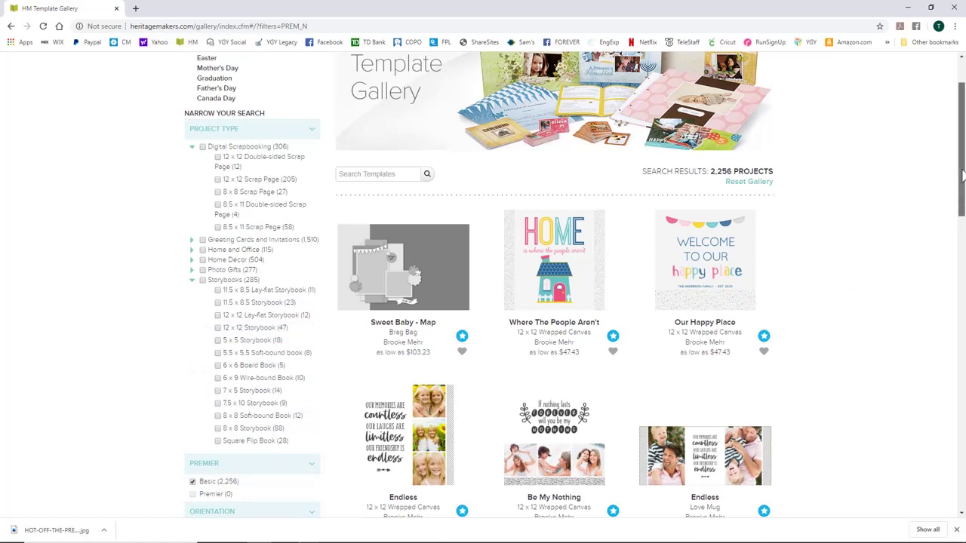
pyautogui.moveTo(962, 175); pyautogui.dragTo(962, 264)
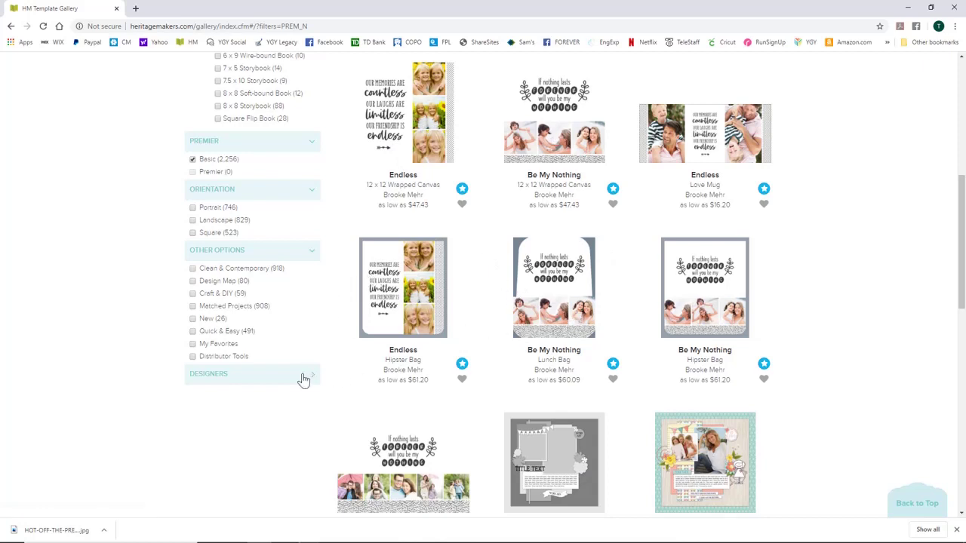
# - Narrow the Basic templates further to Design Map projects and look over the matching layouts
pyautogui.click(192, 285)
pyautogui.scroll(-2, 189, 284)
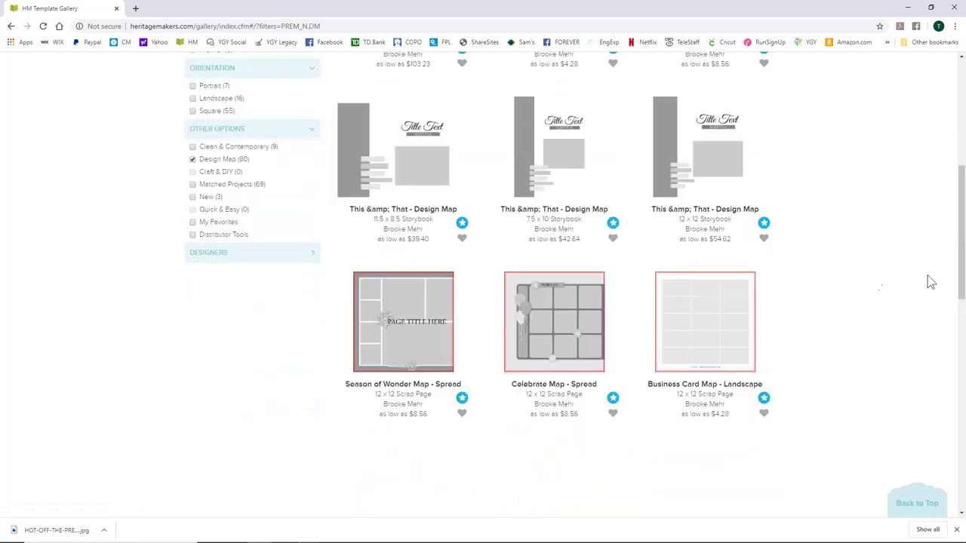
pyautogui.moveTo(962, 281); pyautogui.dragTo(962, 197)
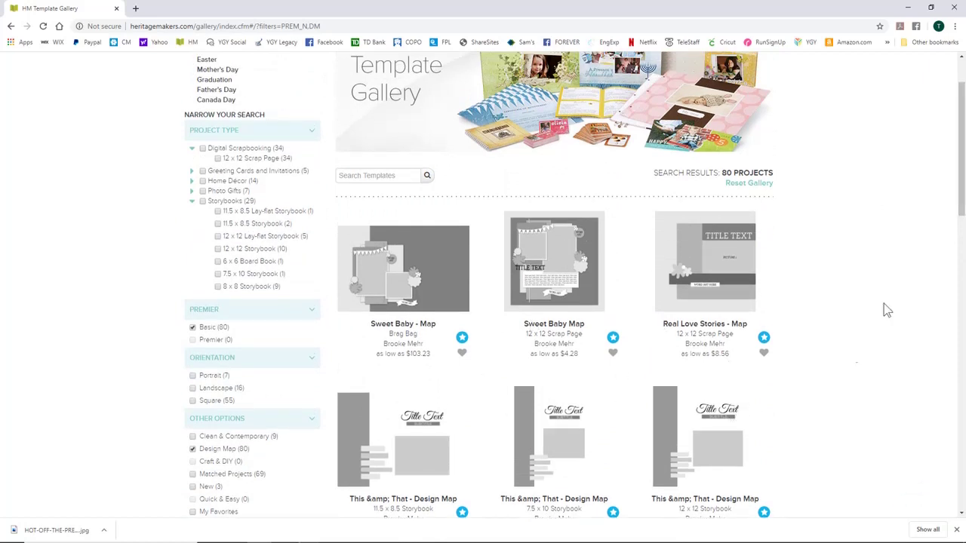
pyautogui.moveTo(962, 170); pyautogui.dragTo(962, 209)
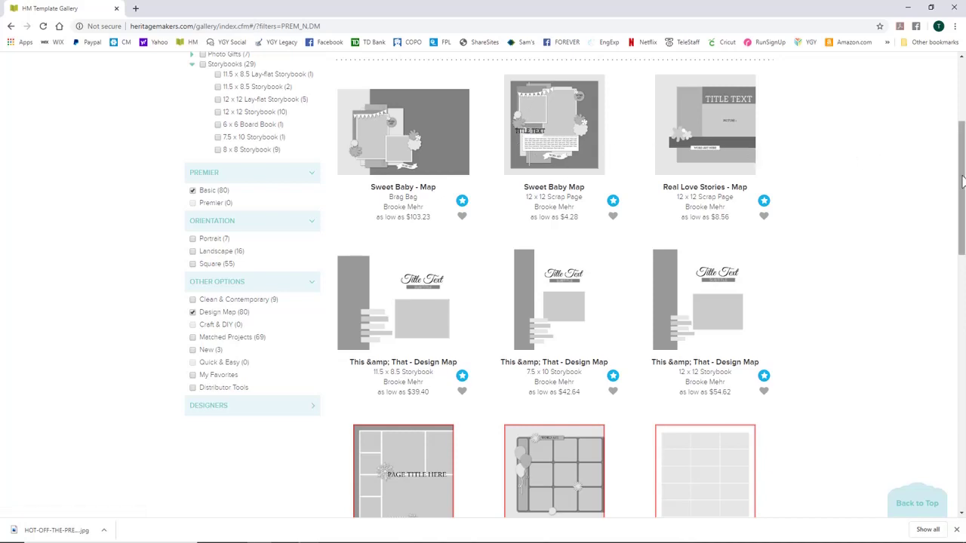
# - Open the Twenty Seventeen - Map 12 x 12 storybook template, preview pages 1 to 4 enlarged, and mark it as a favorite
pyautogui.moveTo(962, 180); pyautogui.dragTo(964, 351)
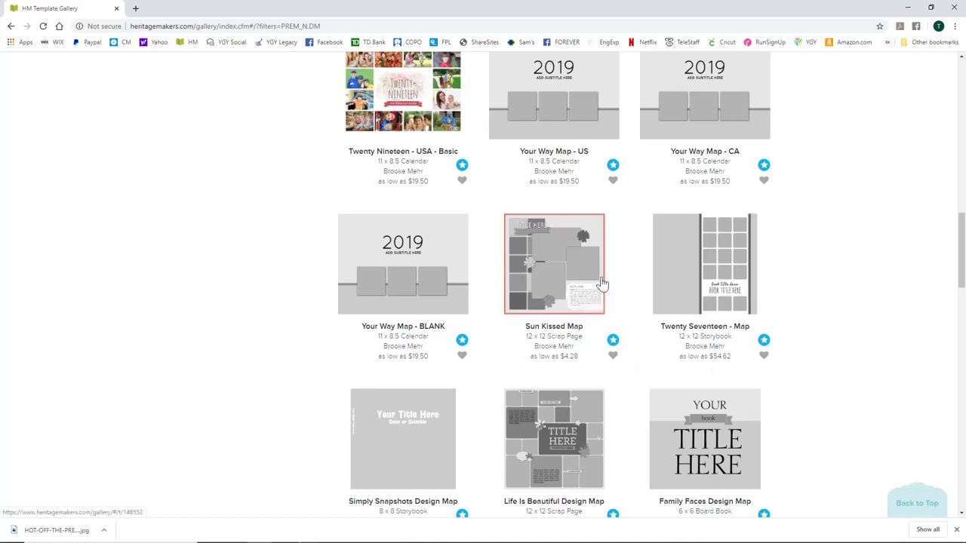
pyautogui.click(698, 270)
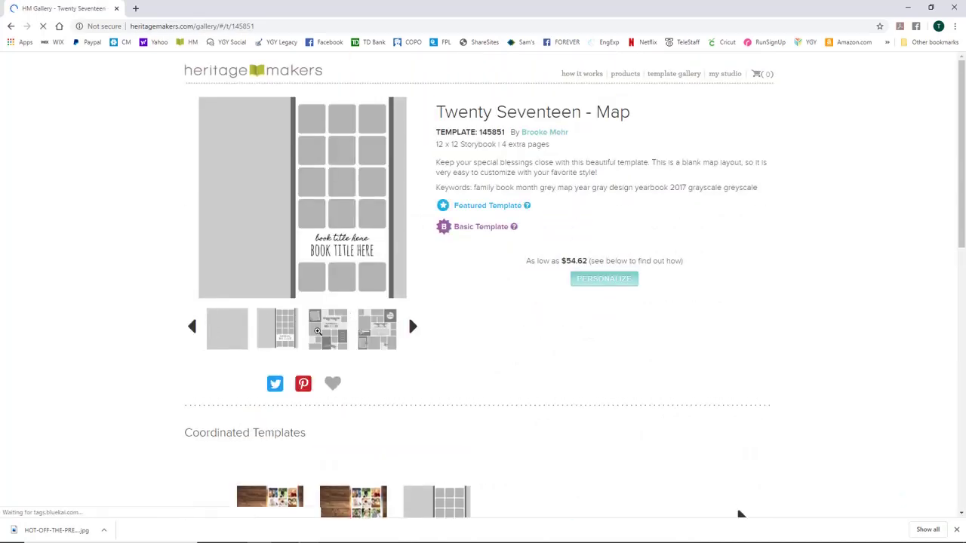
pyautogui.click(327, 330)
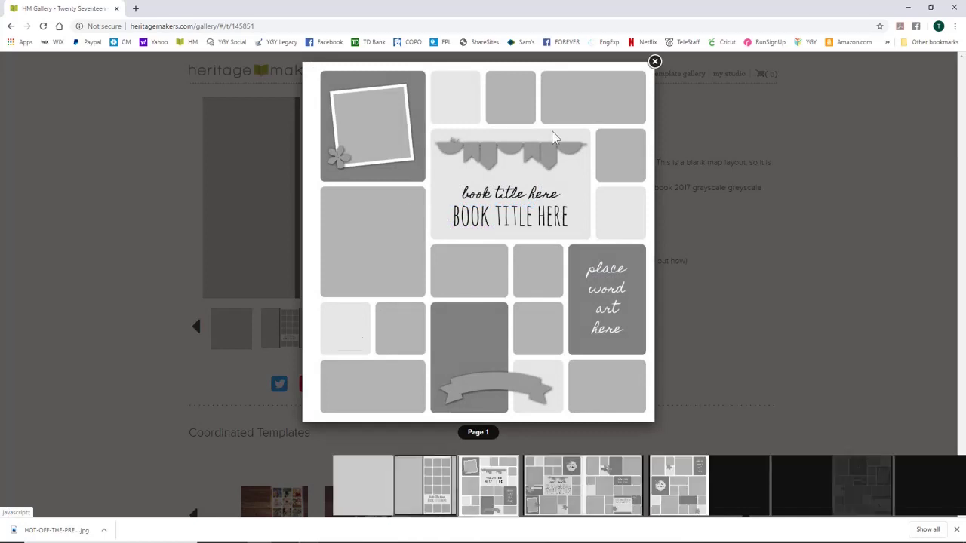
pyautogui.click(640, 243)
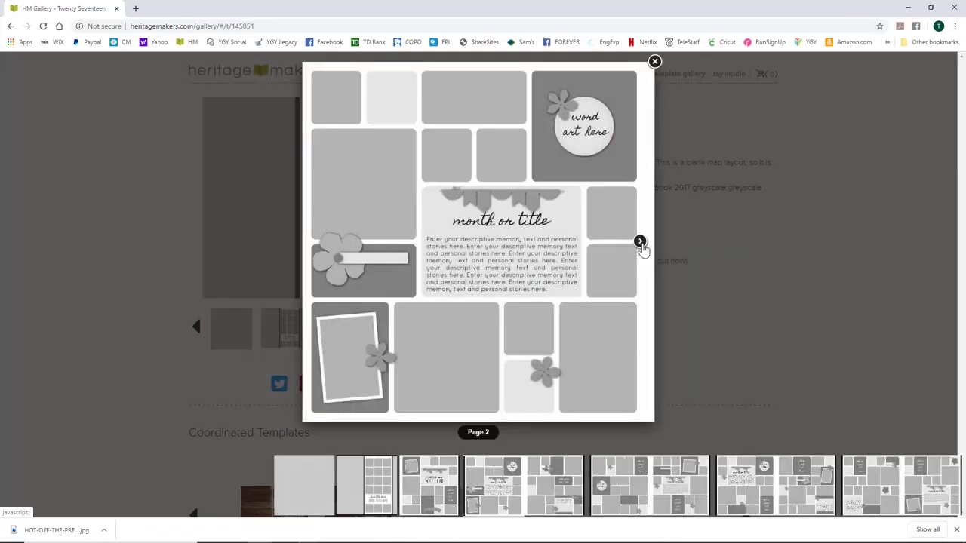
pyautogui.click(639, 243)
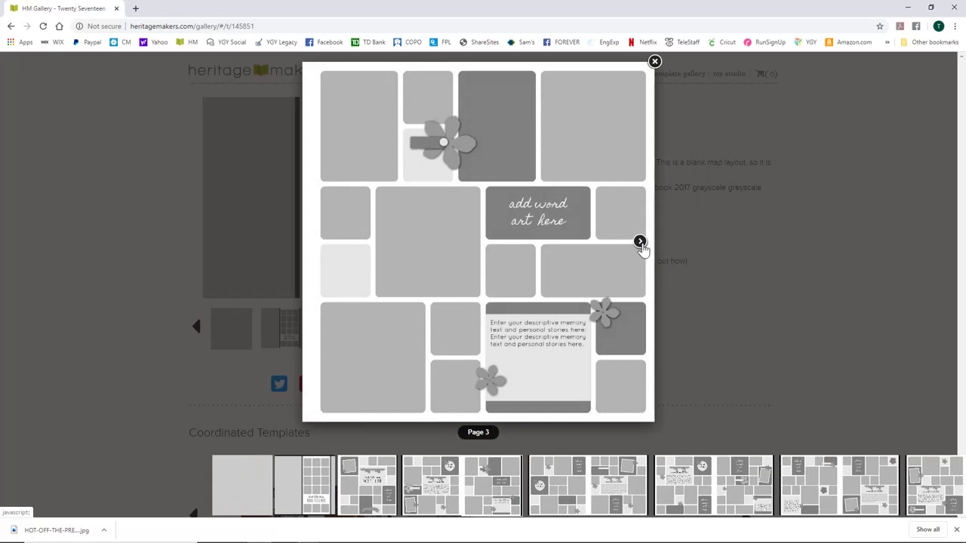
pyautogui.click(640, 243)
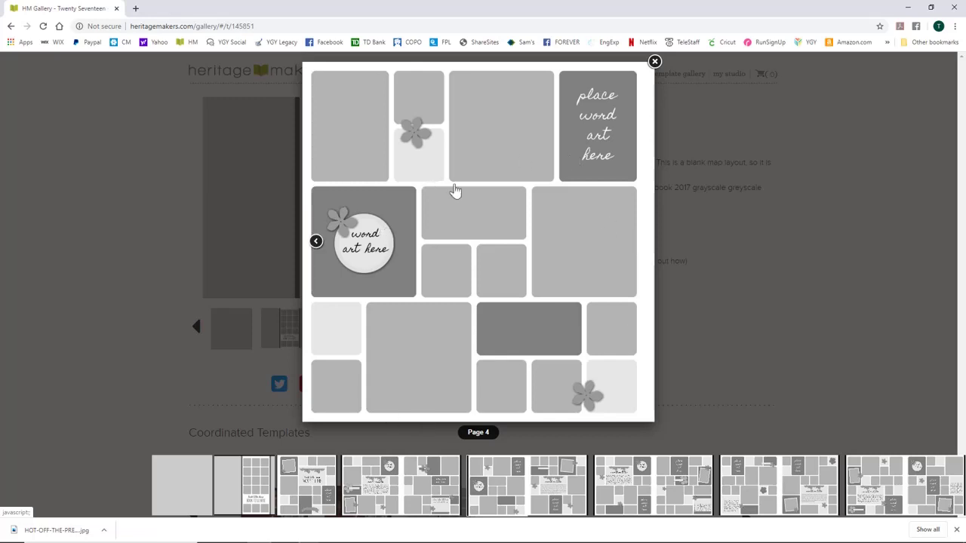
pyautogui.click(654, 62)
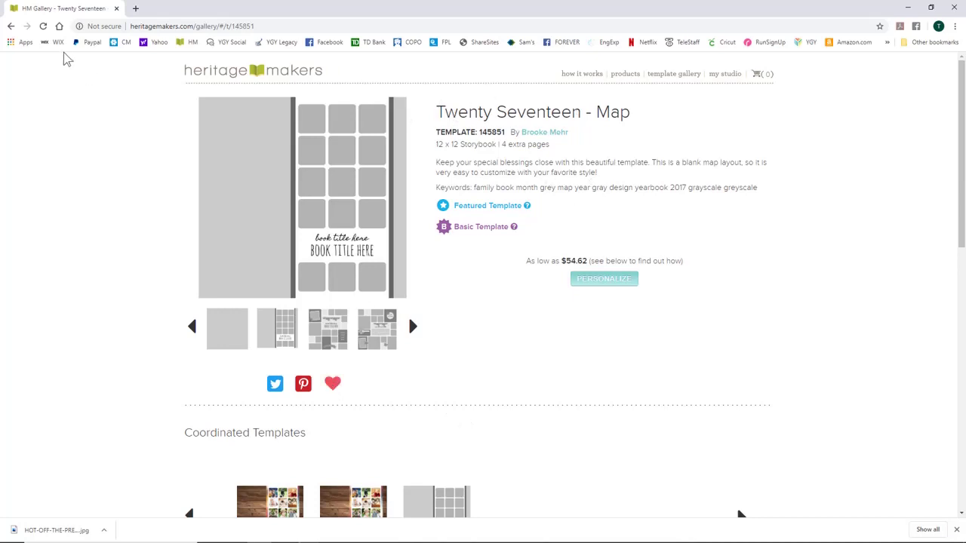
# - Return to the filtered gallery, open the Sun Kissed Map scrap page template and mark it as a favorite
pyautogui.click(13, 26)
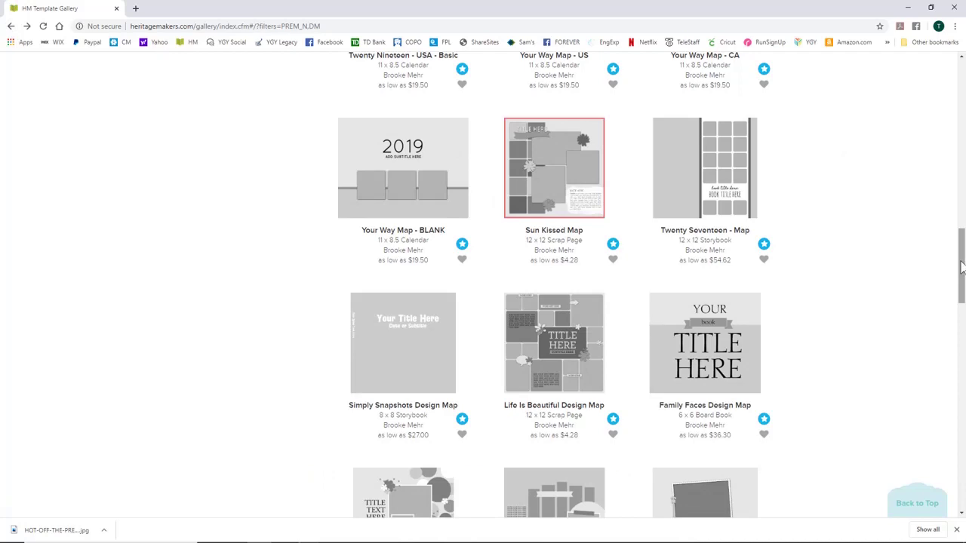
pyautogui.moveTo(961, 266)
pyautogui.mouseDown()
pyautogui.moveTo(961, 294)
pyautogui.moveTo(962, 260)
pyautogui.mouseUp()
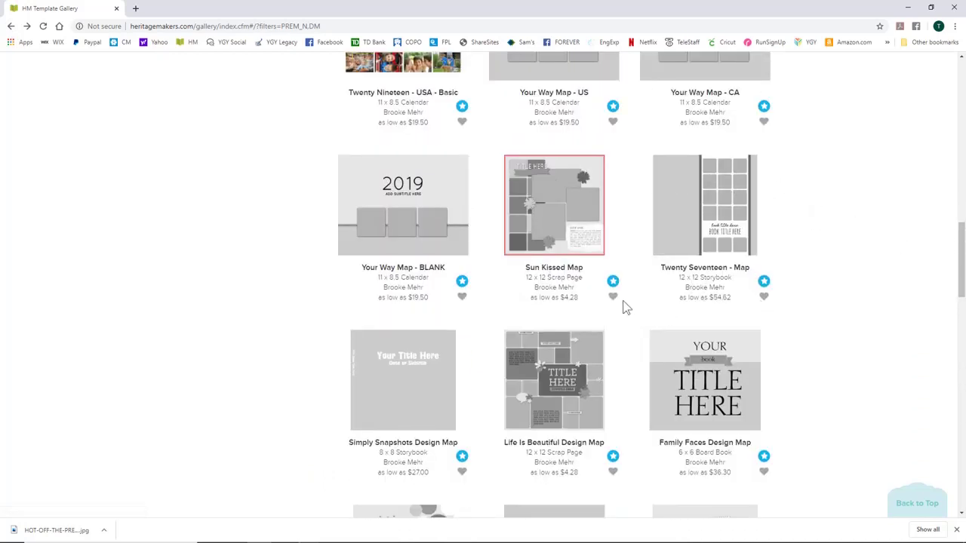
pyautogui.click(550, 214)
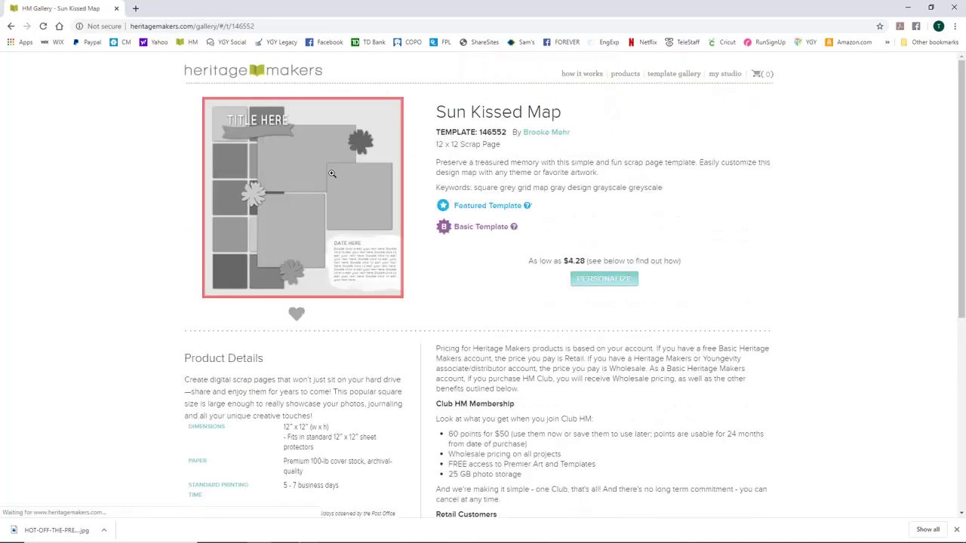
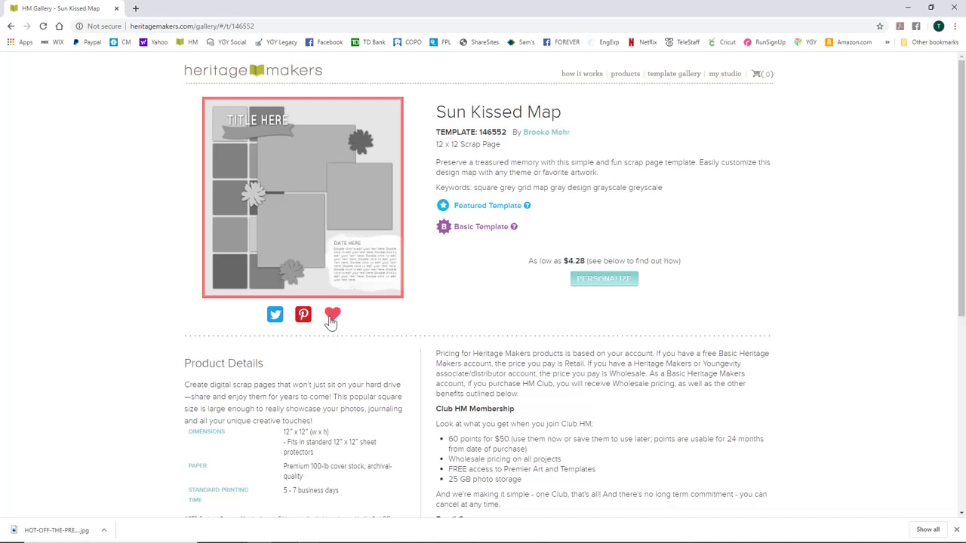
# - Return to the filtered gallery and open the Celebrate Map - Spread scrap page template
pyautogui.click(12, 26)
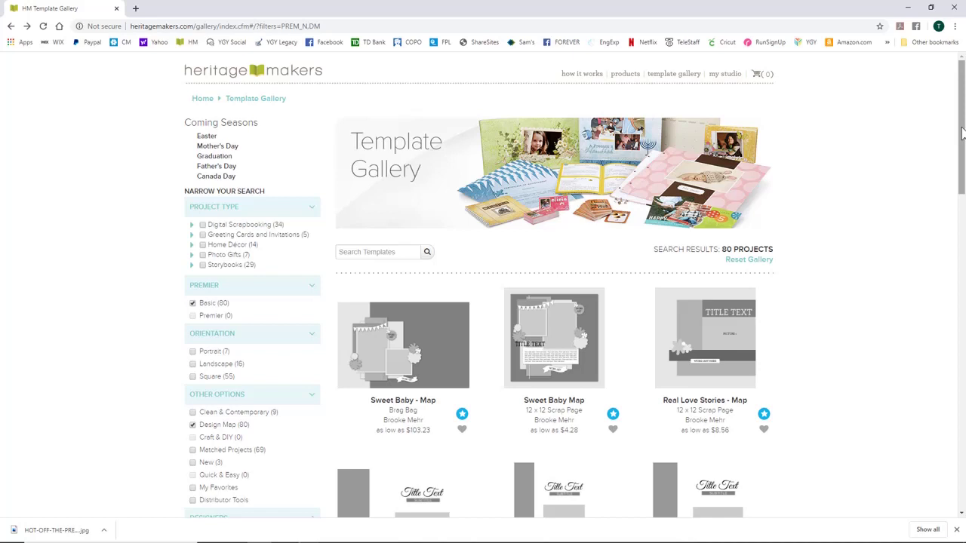
pyautogui.scroll(-2, 962, 189)
pyautogui.moveTo(963, 172); pyautogui.dragTo(963, 235)
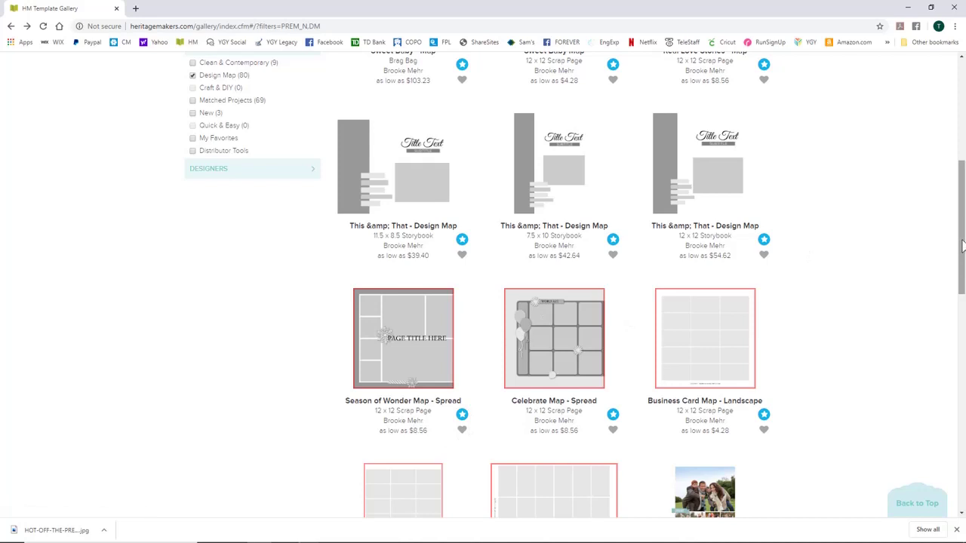
pyautogui.moveTo(962, 245); pyautogui.dragTo(963, 272)
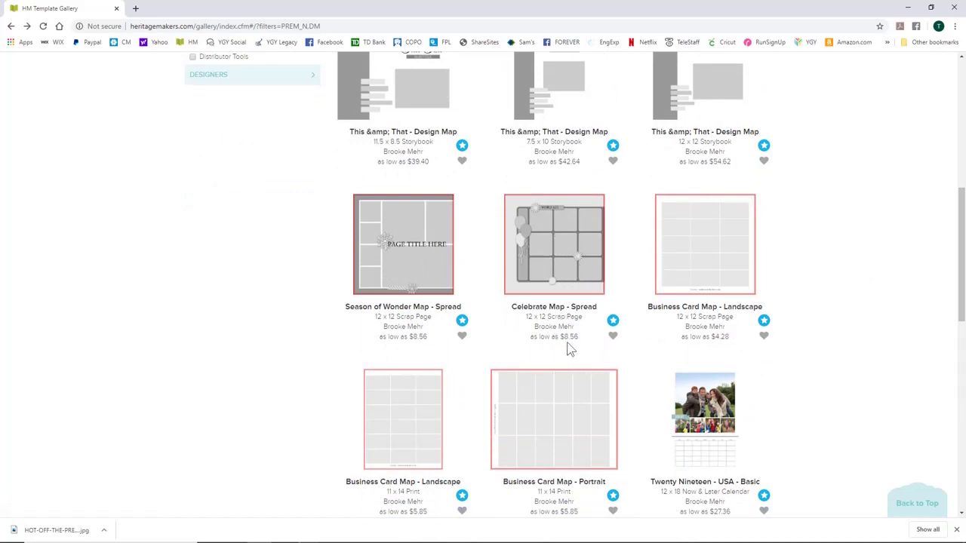
pyautogui.click(558, 267)
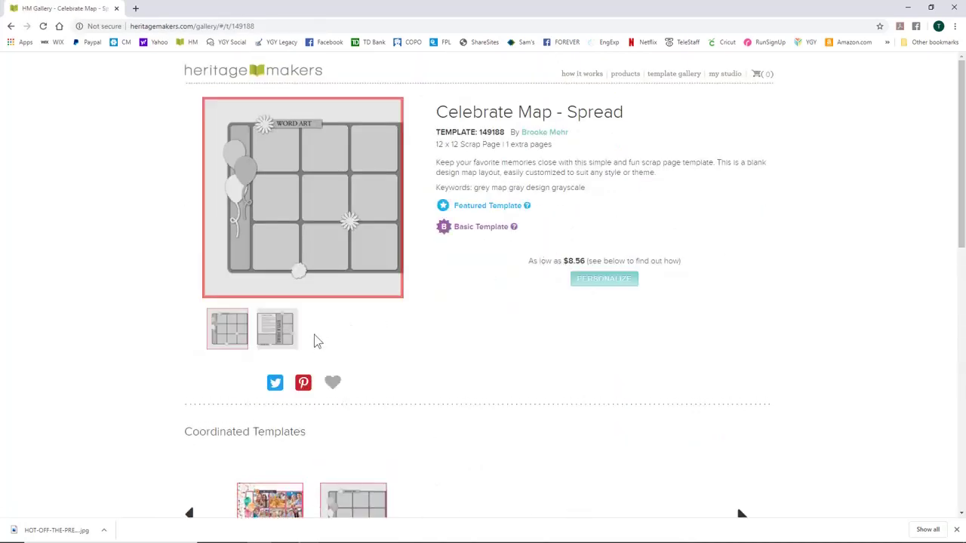
# - Preview both pages of the Celebrate Map - Spread template enlarged and mark the template as a favorite
pyautogui.click(237, 331)
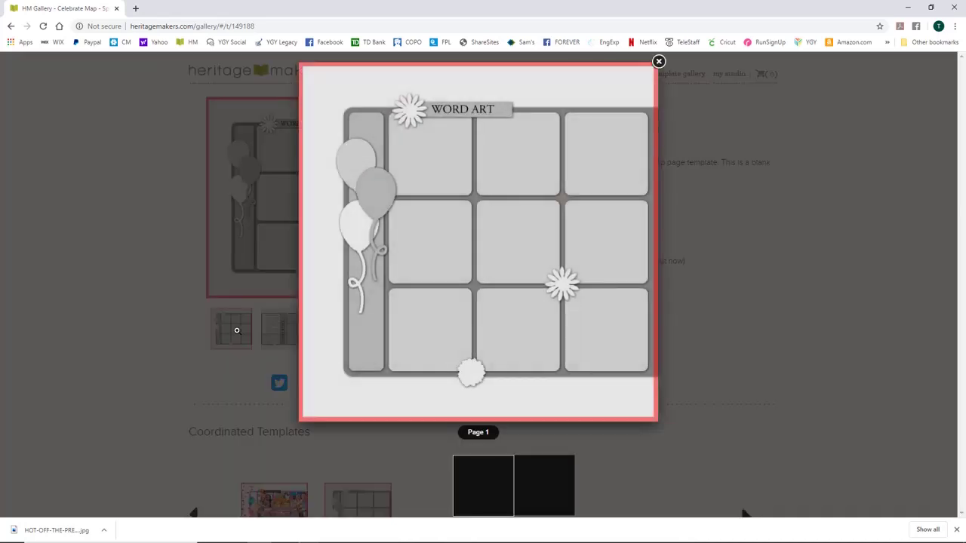
pyautogui.click(643, 242)
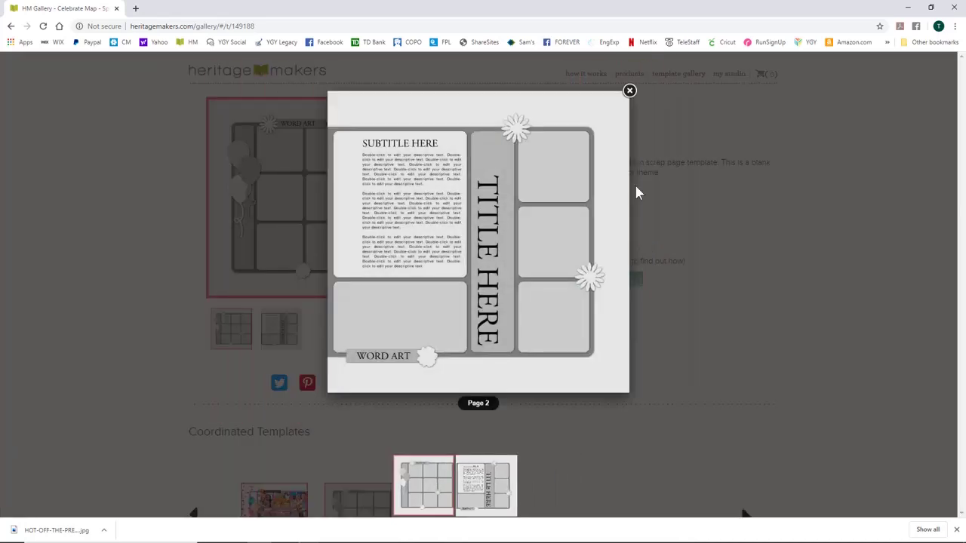
pyautogui.click(629, 91)
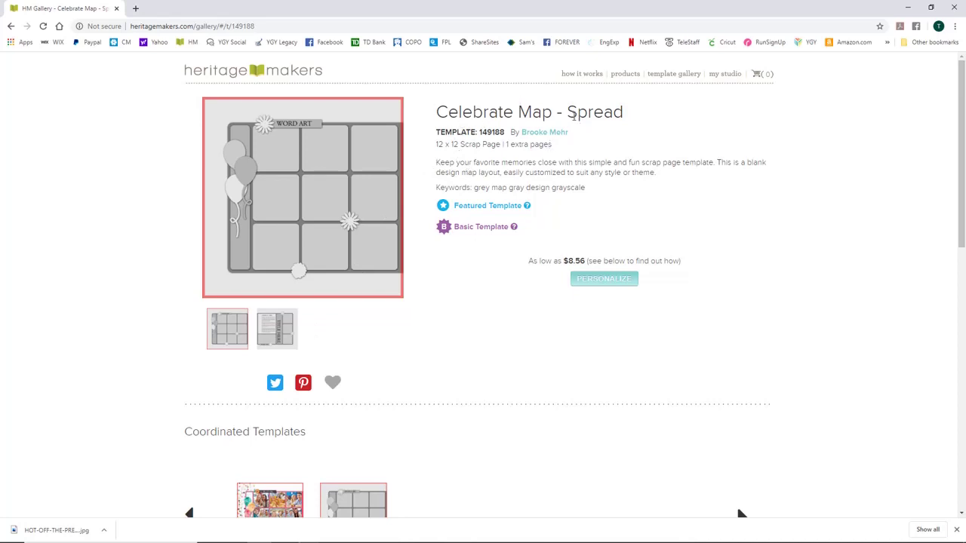
pyautogui.click(333, 386)
# - Find the 12 x 12 Storybook among the shop's storybook products and start a new project from it
pyautogui.click(625, 74)
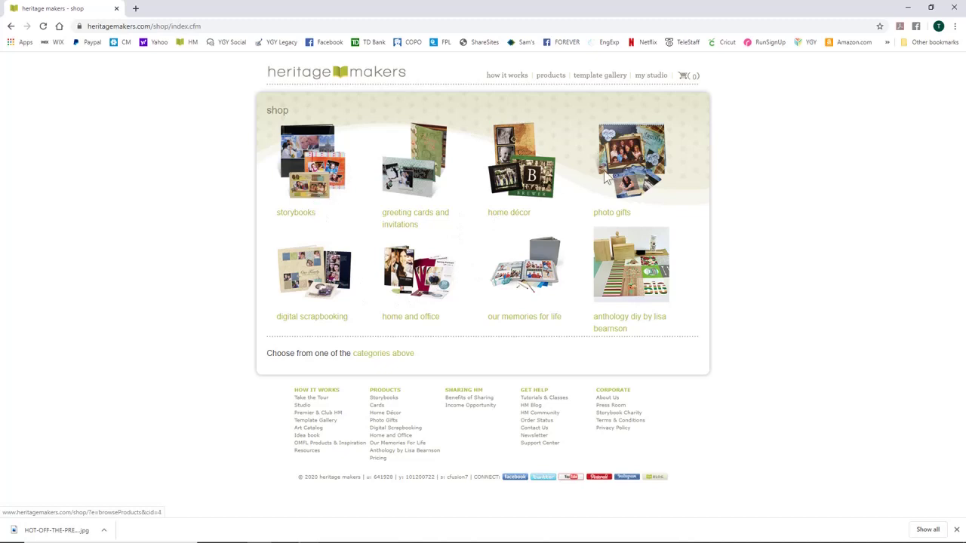
pyautogui.click(313, 172)
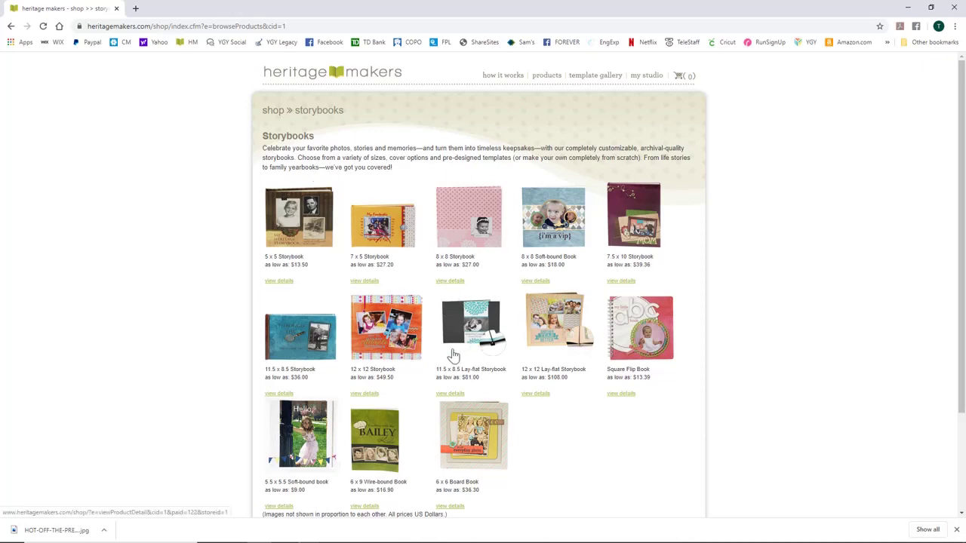
pyautogui.click(386, 343)
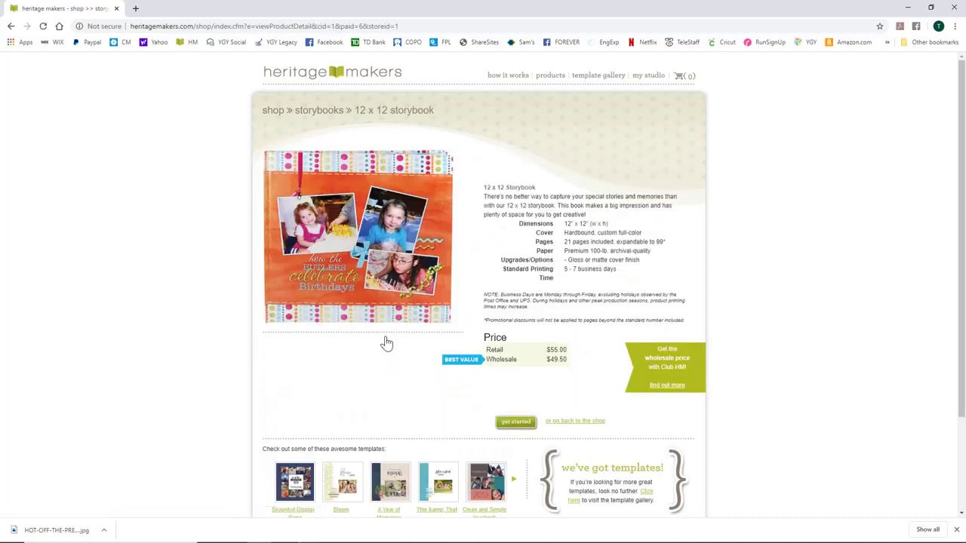
pyautogui.click(515, 423)
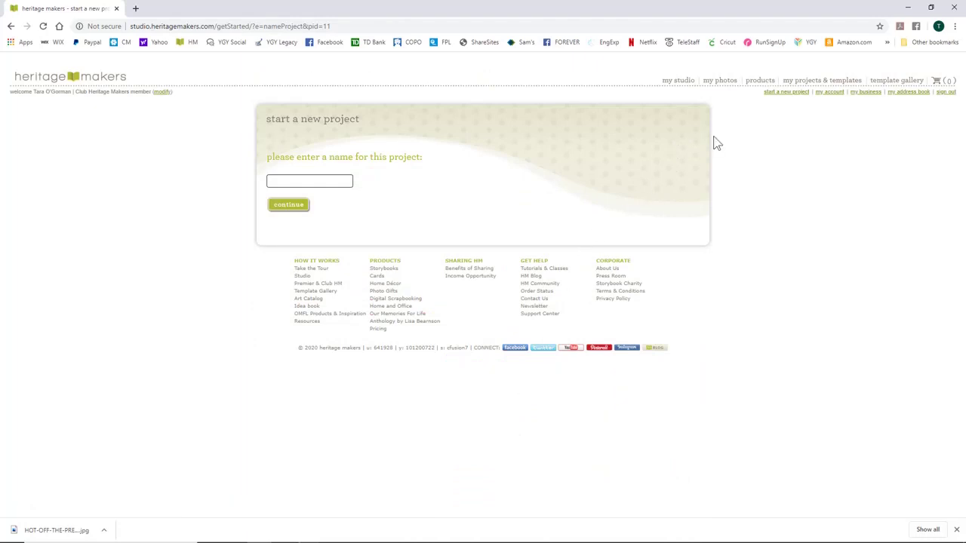
# - Name the new storybook project "Family 2020" and open it in the studio editor
pyautogui.write('Family 2020')
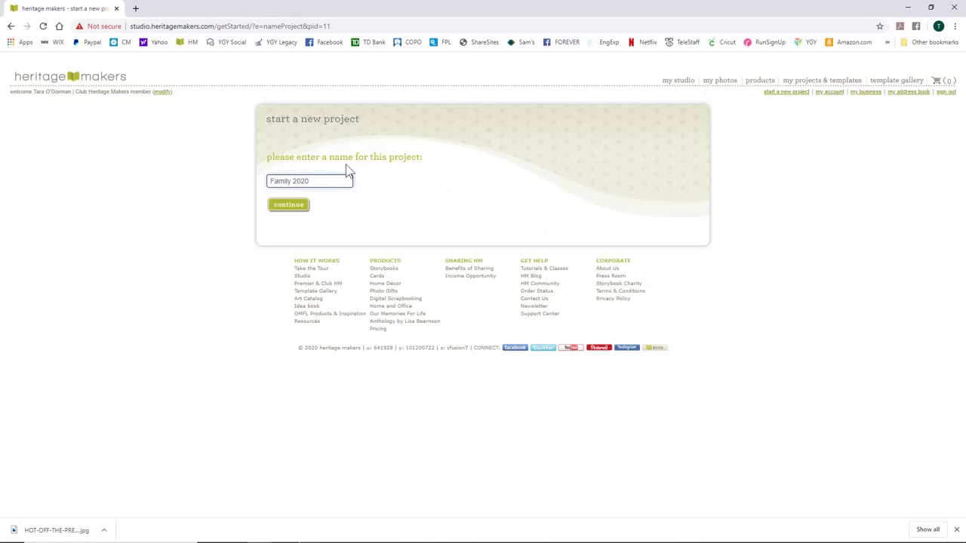
pyautogui.click(287, 206)
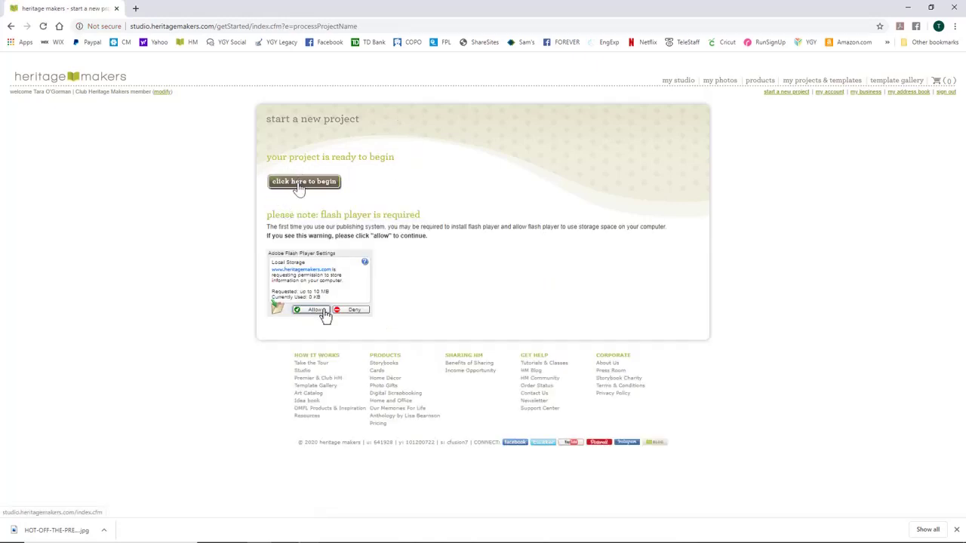
pyautogui.click(300, 188)
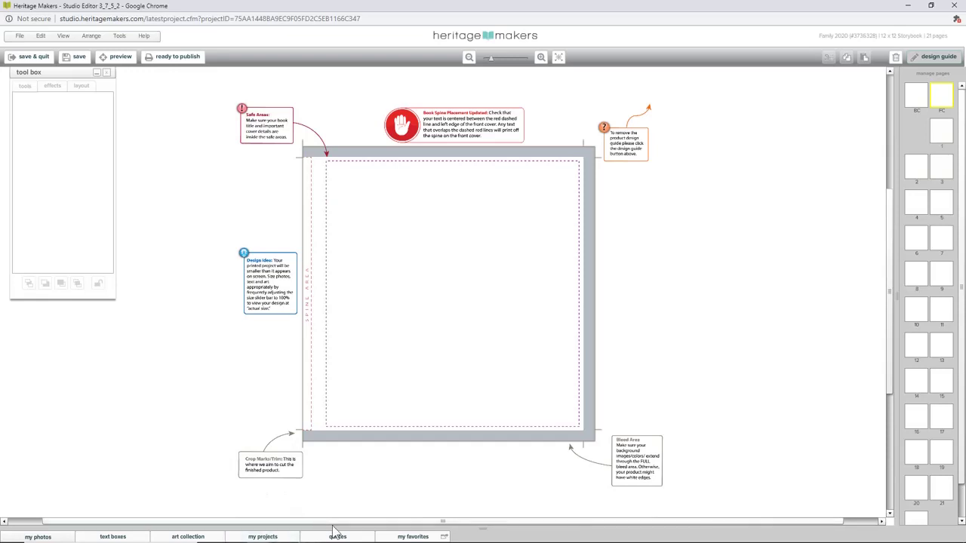
# - Display the own projects area with a reduced height and open page 2 of the storybook for editing
pyautogui.click(274, 537)
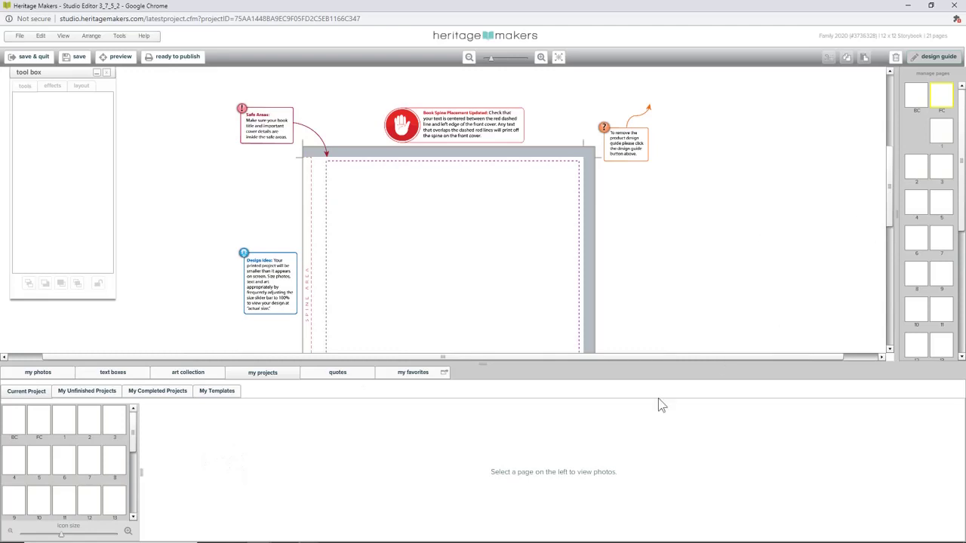
pyautogui.moveTo(487, 363); pyautogui.dragTo(487, 402)
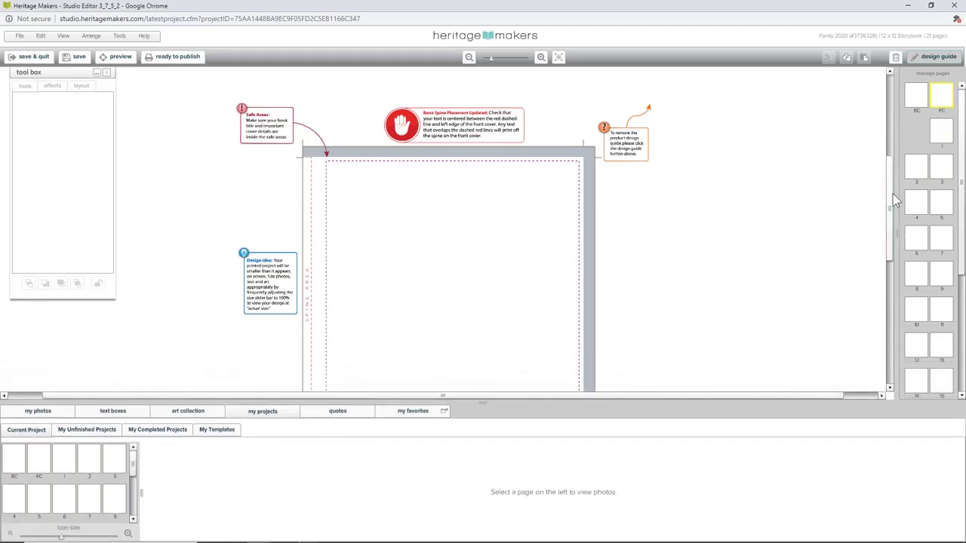
pyautogui.scroll(-2, 889, 193)
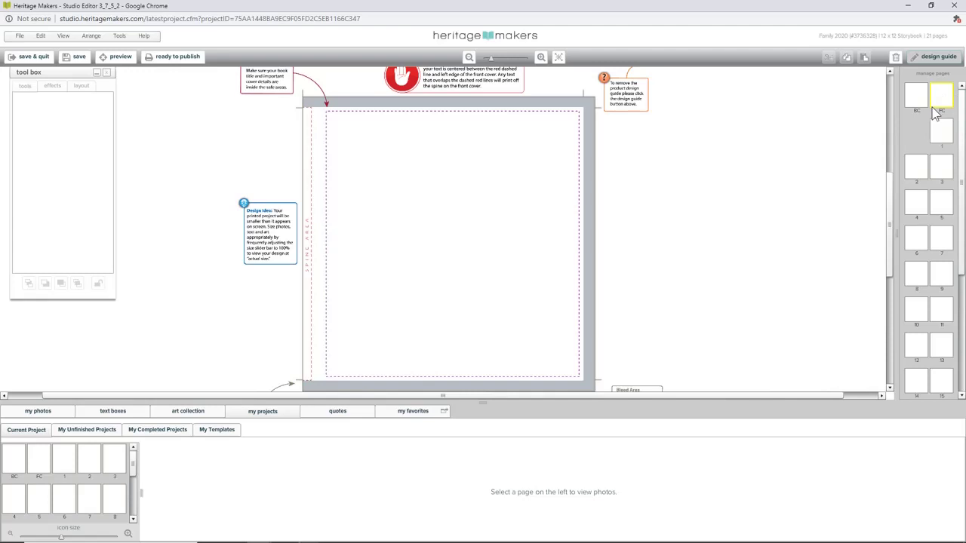
pyautogui.click(910, 167)
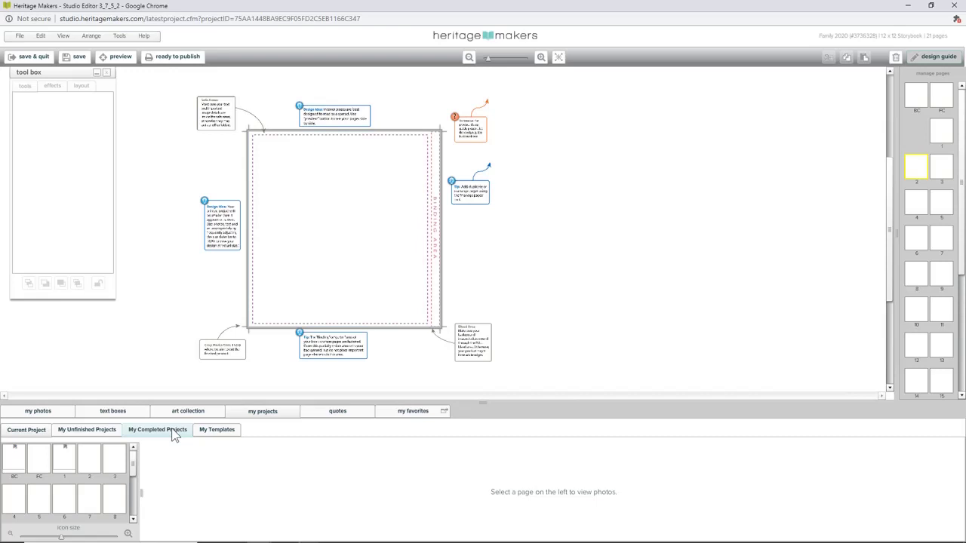
# - Open the list of own templates and browse it as far as the Be Awesome Design Map scrap page
pyautogui.click(226, 435)
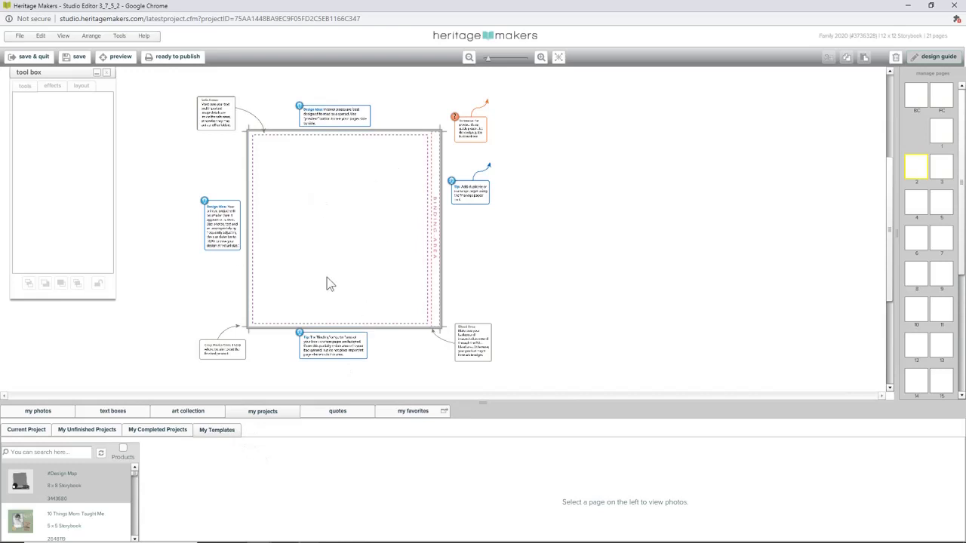
pyautogui.click(97, 472)
pyautogui.click(134, 538)
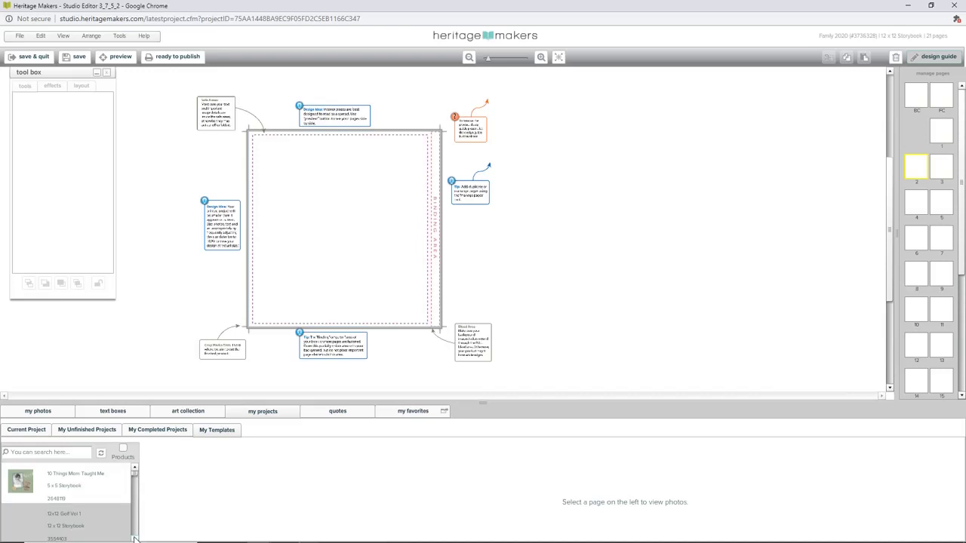
pyautogui.click(134, 538)
pyautogui.click(134, 538)
pyautogui.click(134, 537)
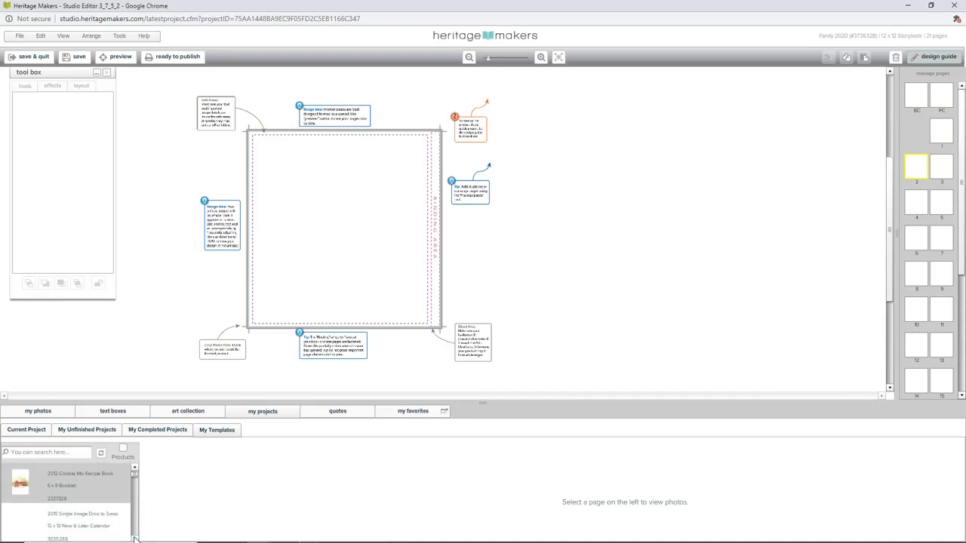
pyautogui.click(134, 538)
pyautogui.click(134, 537)
pyautogui.click(134, 538)
pyautogui.click(135, 538)
pyautogui.click(134, 538)
pyautogui.click(134, 538)
pyautogui.click(134, 538)
pyautogui.click(135, 538)
pyautogui.click(135, 538)
pyautogui.click(135, 538)
pyautogui.click(135, 537)
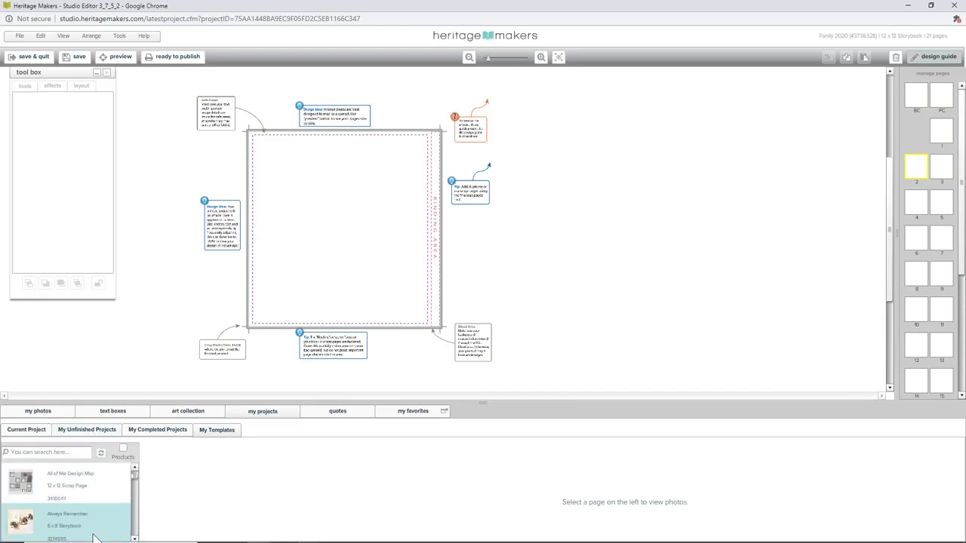
pyautogui.click(135, 538)
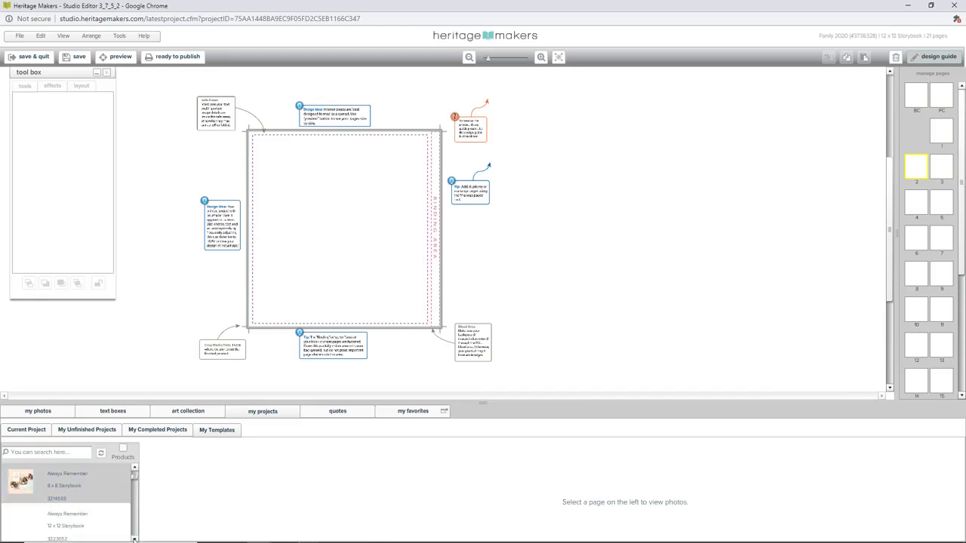
pyautogui.click(134, 538)
pyautogui.click(135, 538)
pyautogui.click(134, 538)
pyautogui.click(134, 538)
pyautogui.click(134, 538)
pyautogui.click(134, 538)
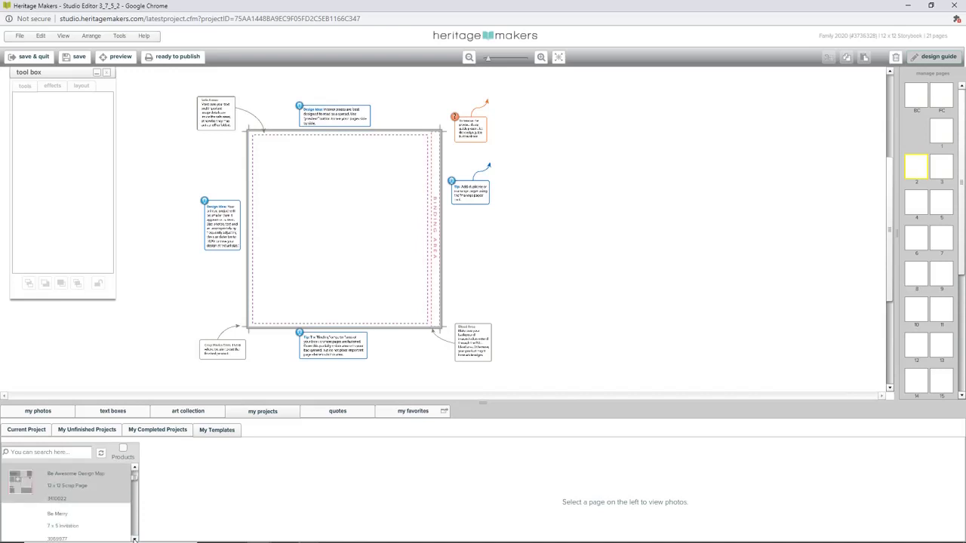
# - Filter the own templates by product type, showing only 12 x 12 Storybook templates
pyautogui.click(125, 453)
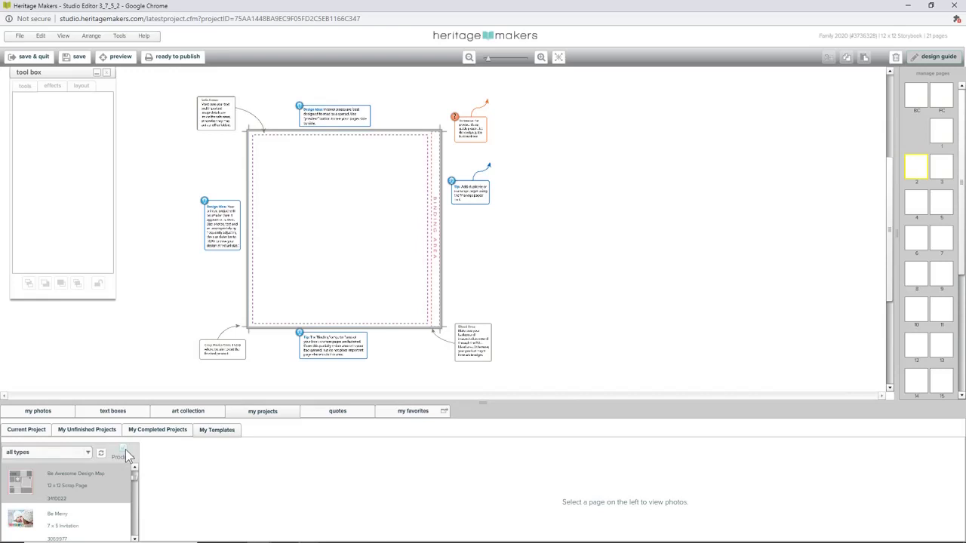
pyautogui.click(87, 453)
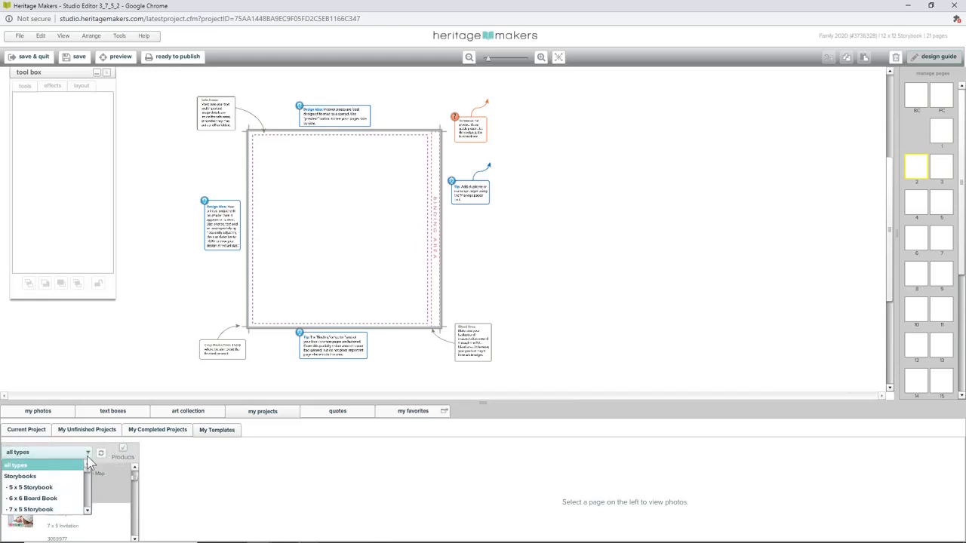
pyautogui.click(88, 511)
pyautogui.click(88, 513)
pyautogui.click(87, 512)
pyautogui.click(88, 512)
pyautogui.click(88, 512)
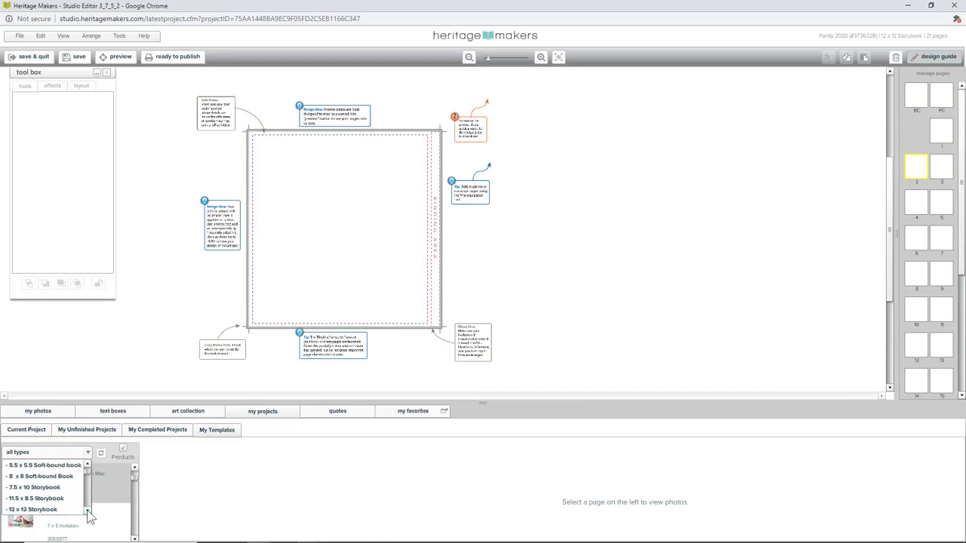
pyautogui.click(88, 512)
pyautogui.click(87, 512)
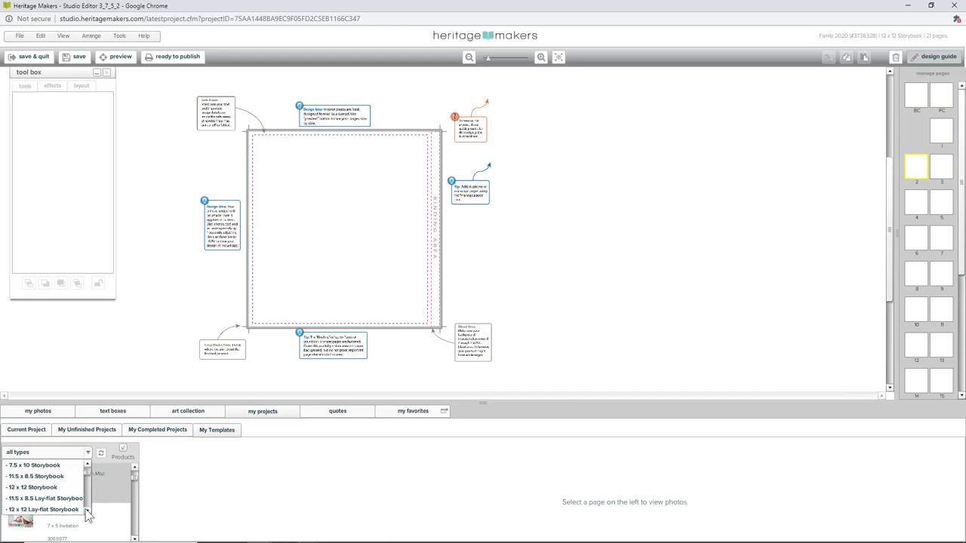
pyautogui.click(38, 487)
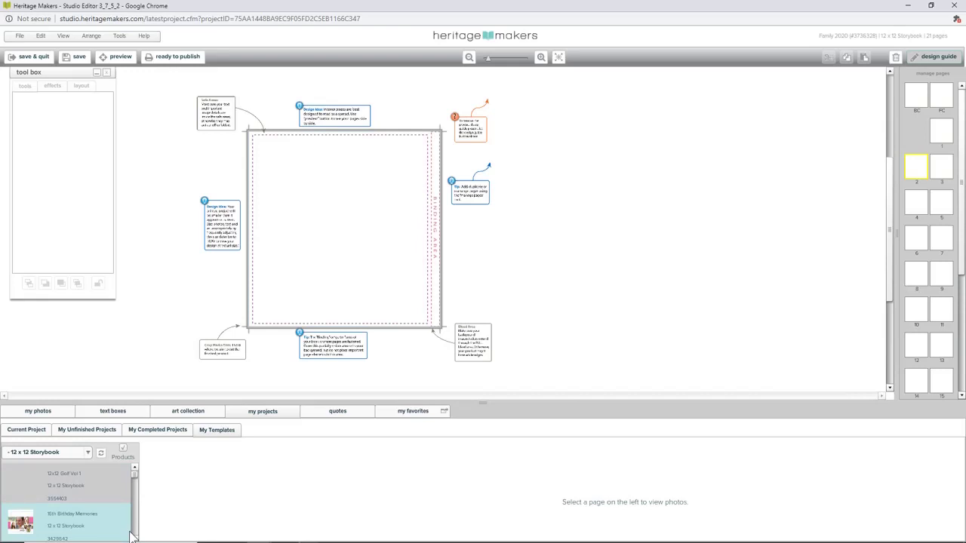
# - Look through the other product types available for filtering and turn the product filter off
pyautogui.click(88, 453)
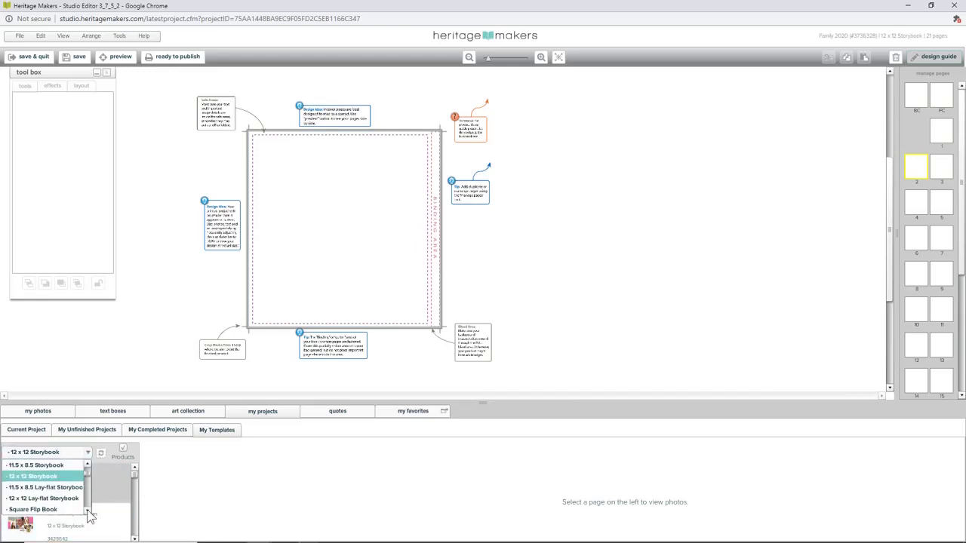
pyautogui.click(87, 513)
pyautogui.click(87, 512)
pyautogui.click(88, 513)
pyautogui.click(87, 512)
pyautogui.click(87, 512)
pyautogui.click(88, 513)
pyautogui.click(88, 512)
pyautogui.click(88, 513)
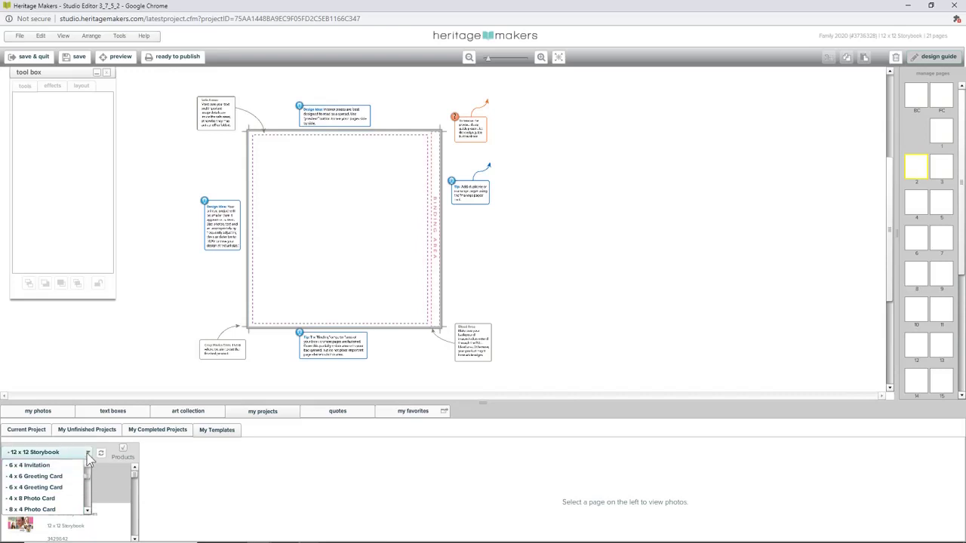
pyautogui.click(123, 451)
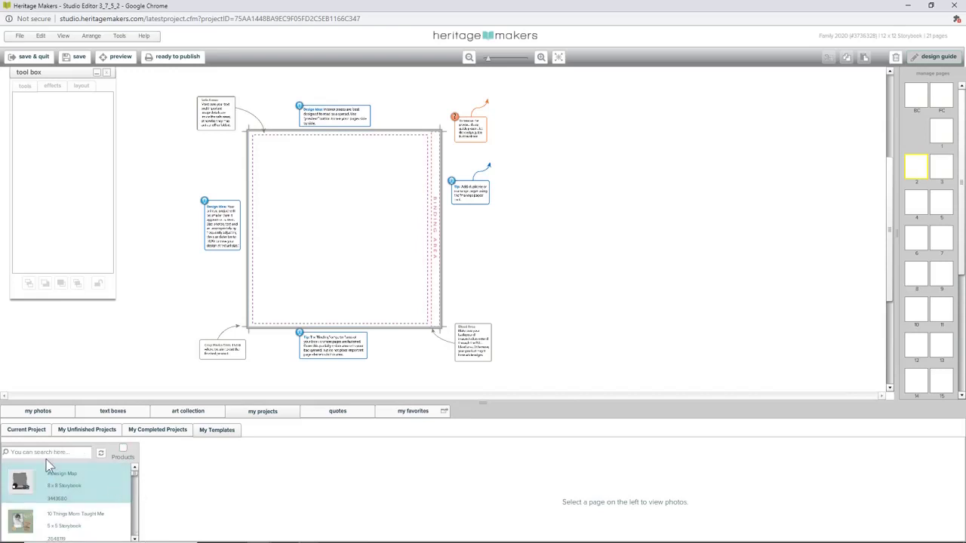
# - Enlarge the templates area, search the templates for "ce" and select page 1 of Celebrate Map - Spread
pyautogui.moveTo(491, 403); pyautogui.dragTo(482, 312)
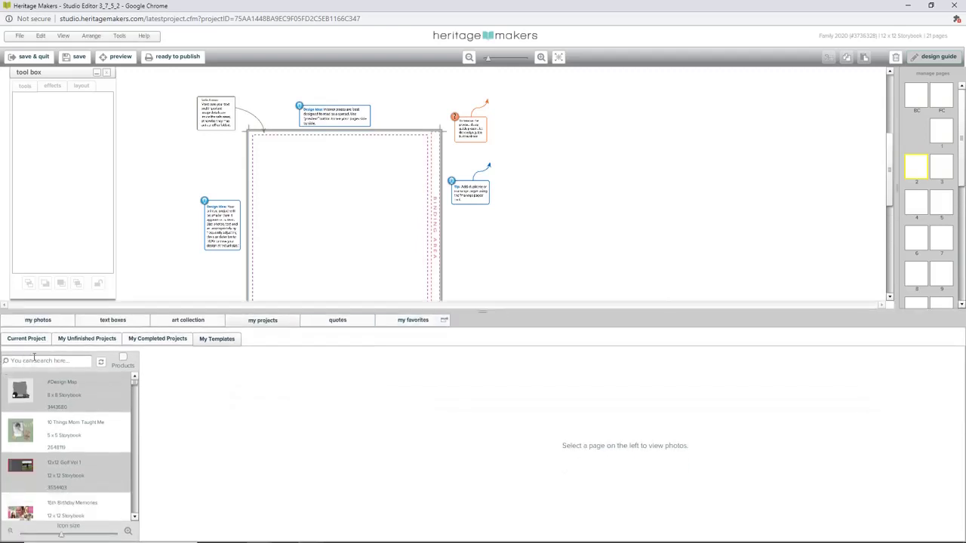
pyautogui.click(33, 361)
pyautogui.write('ce')
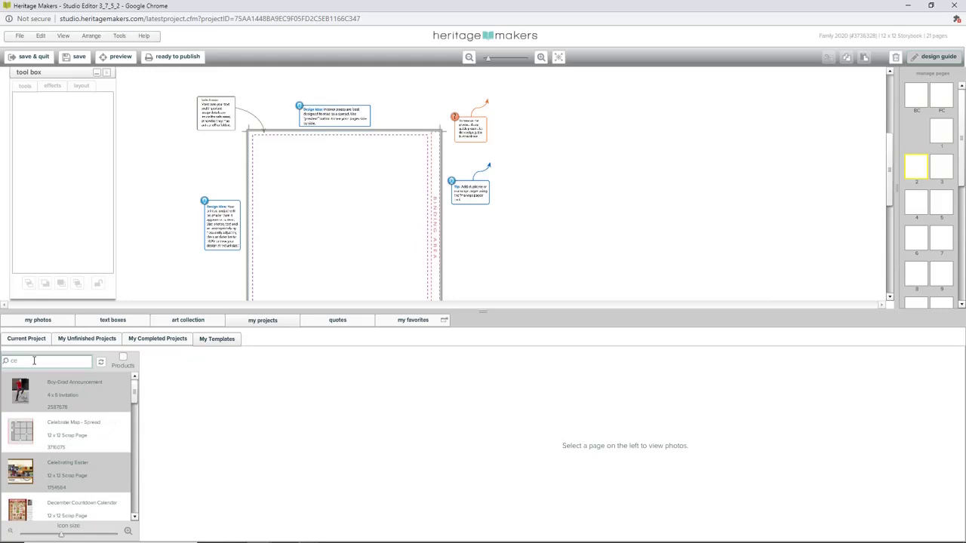
pyautogui.click(75, 437)
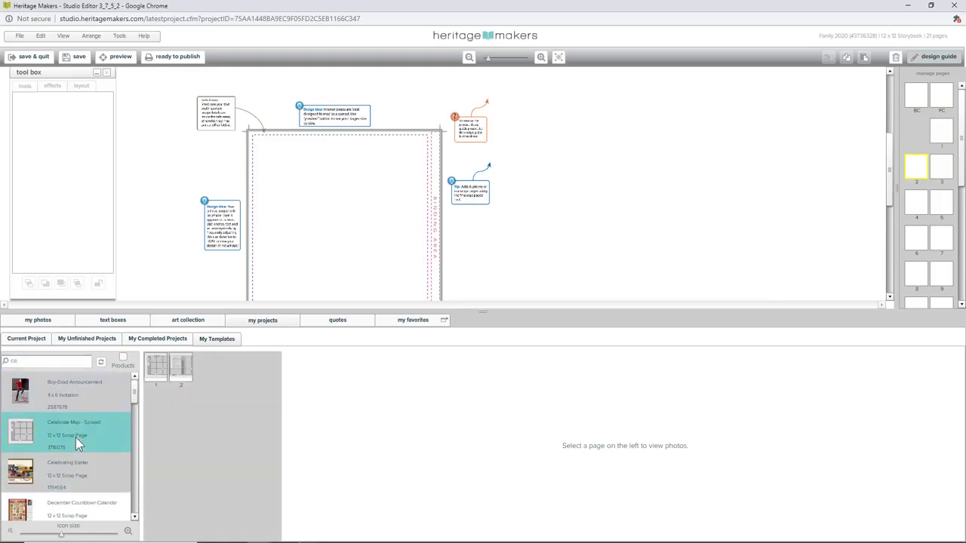
pyautogui.click(156, 377)
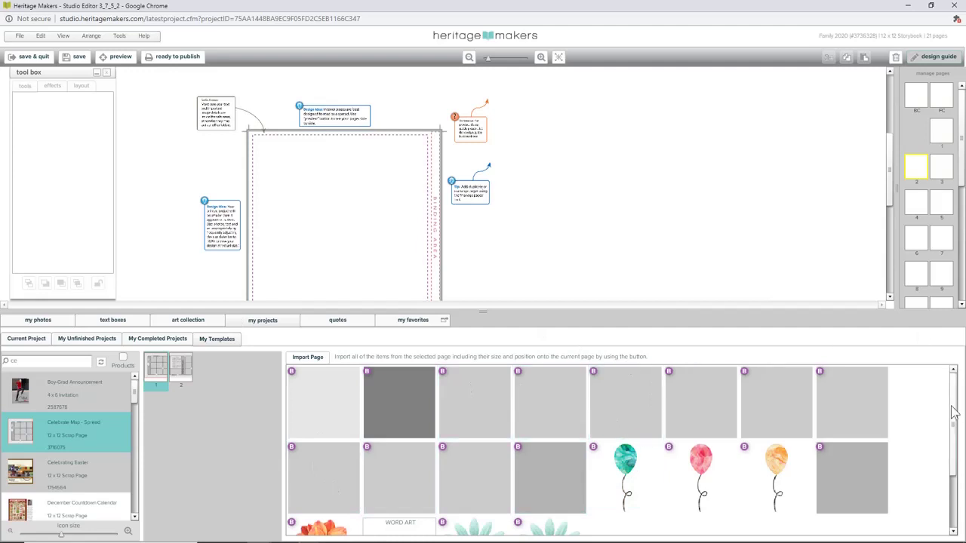
# - Review the items on page 1 of Celebrate Map - Spread and import the entire page onto storybook page 2
pyautogui.scroll(-2, 952, 411)
pyautogui.scroll(2, 955, 411)
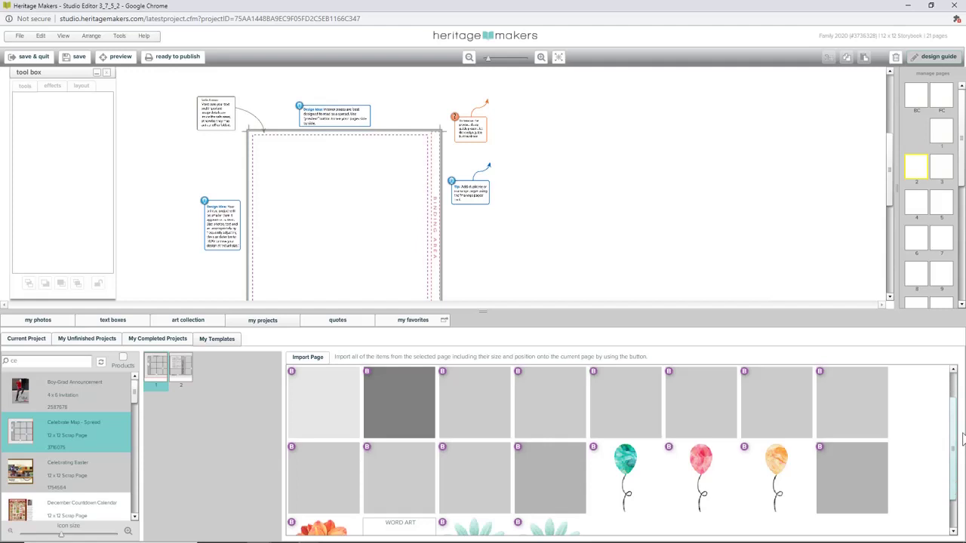
pyautogui.scroll(-2, 954, 414)
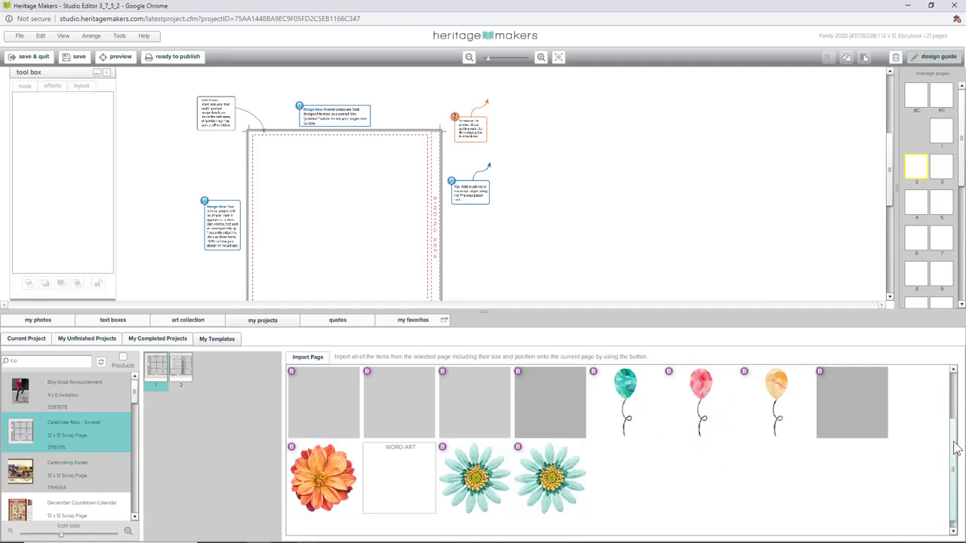
pyautogui.scroll(2, 954, 422)
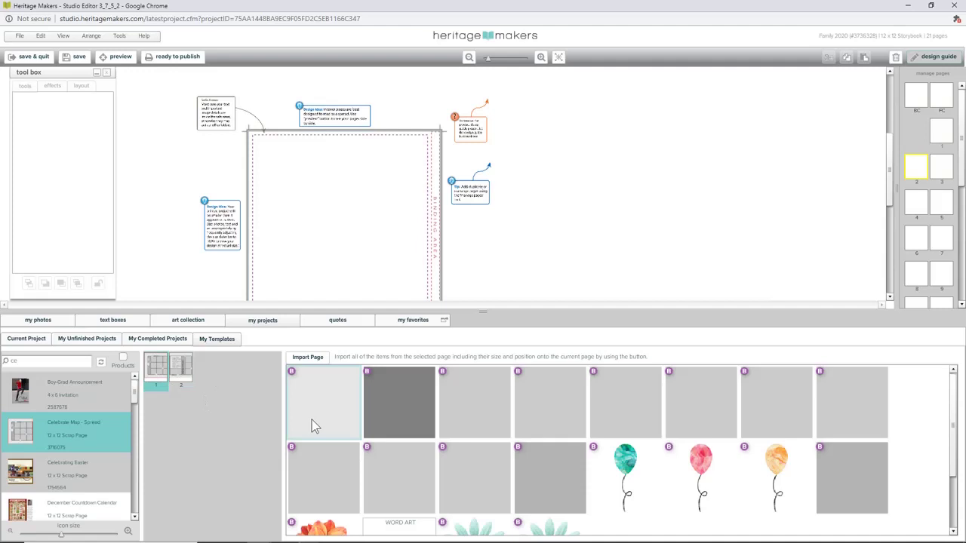
pyautogui.click(624, 479)
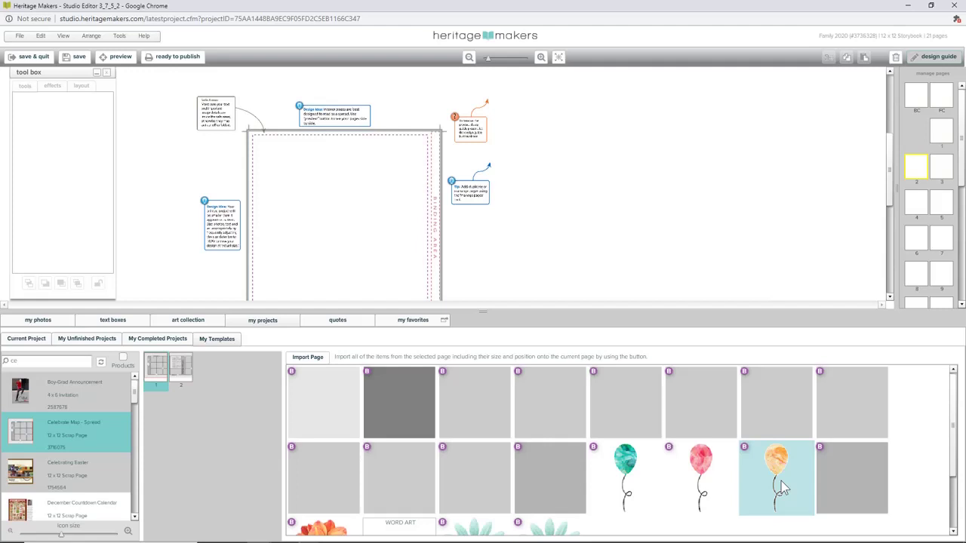
pyautogui.moveTo(487, 310); pyautogui.dragTo(494, 343)
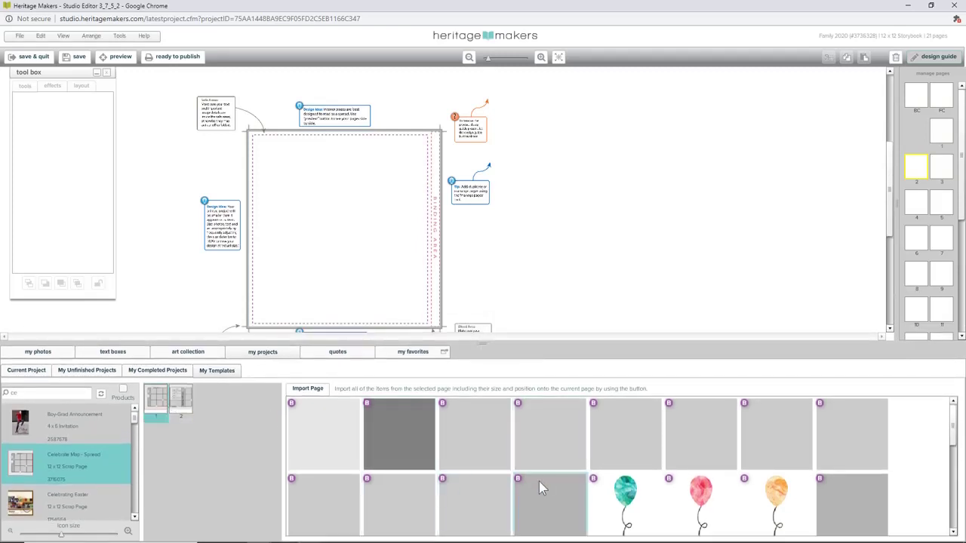
pyautogui.click(304, 390)
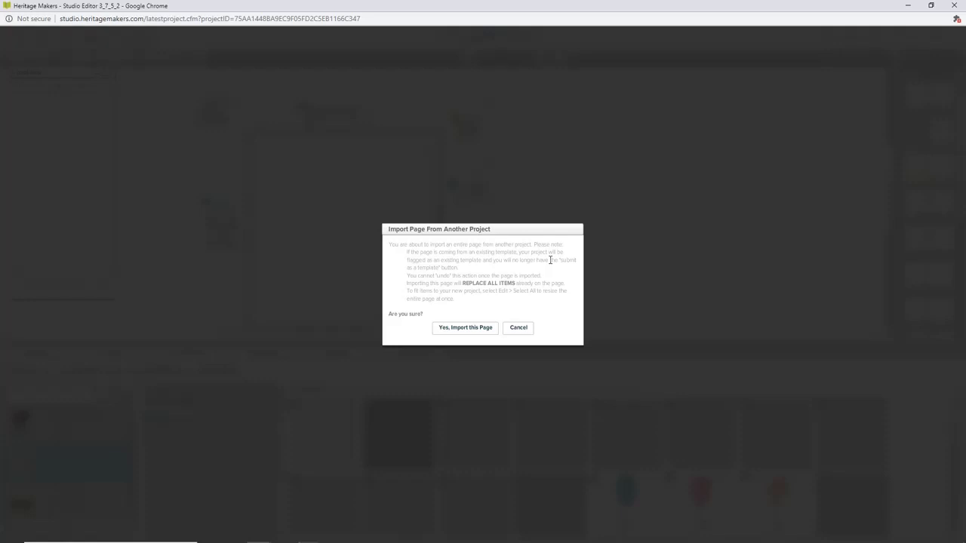
pyautogui.click(466, 329)
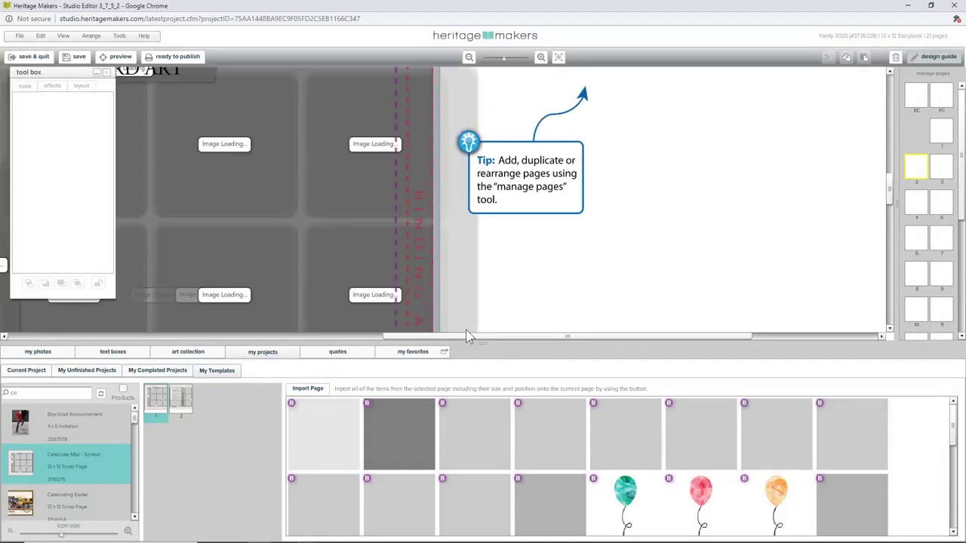
pyautogui.click(559, 57)
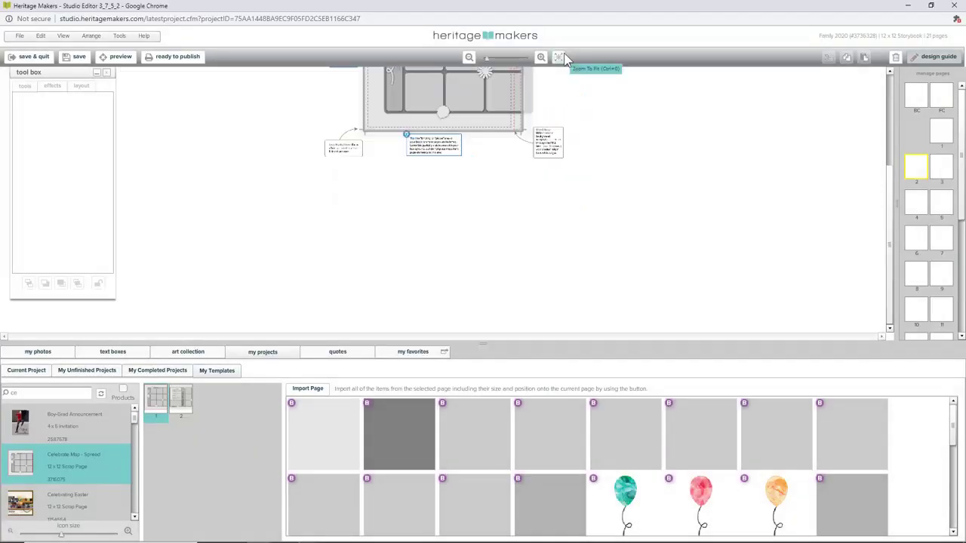
pyautogui.moveTo(891, 234); pyautogui.dragTo(900, 156)
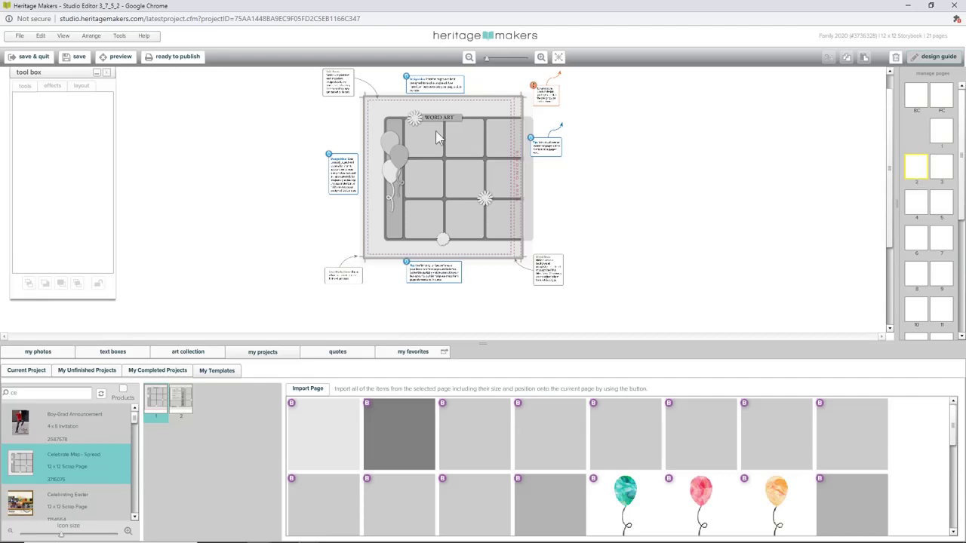
# - Give the flower beside the word art on page 2 a dark red fill color, and set its fill color amount to 0
pyautogui.click(414, 120)
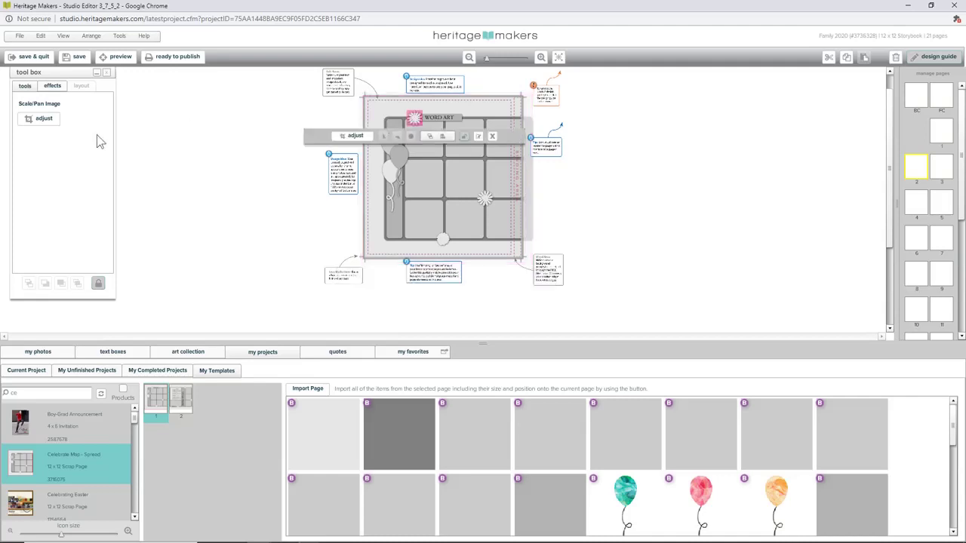
pyautogui.click(49, 87)
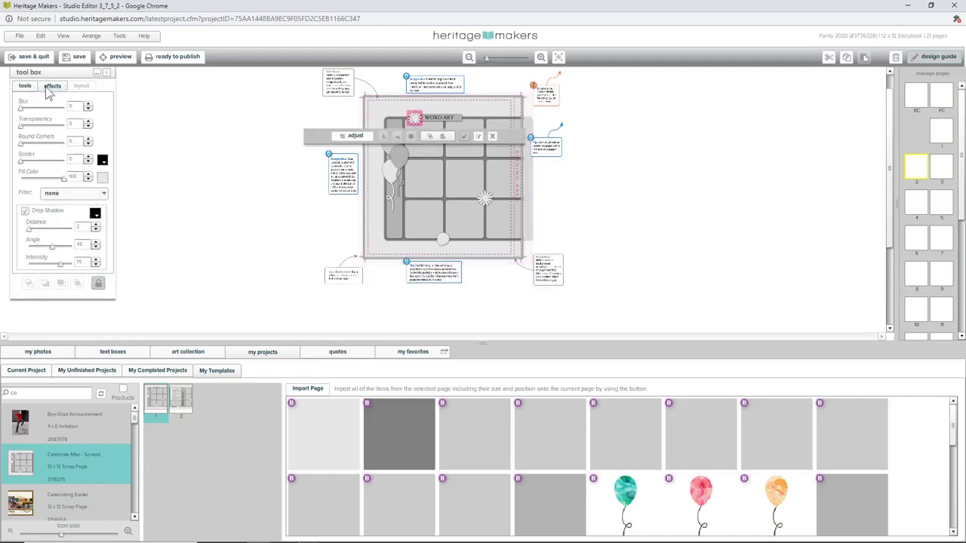
pyautogui.click(103, 178)
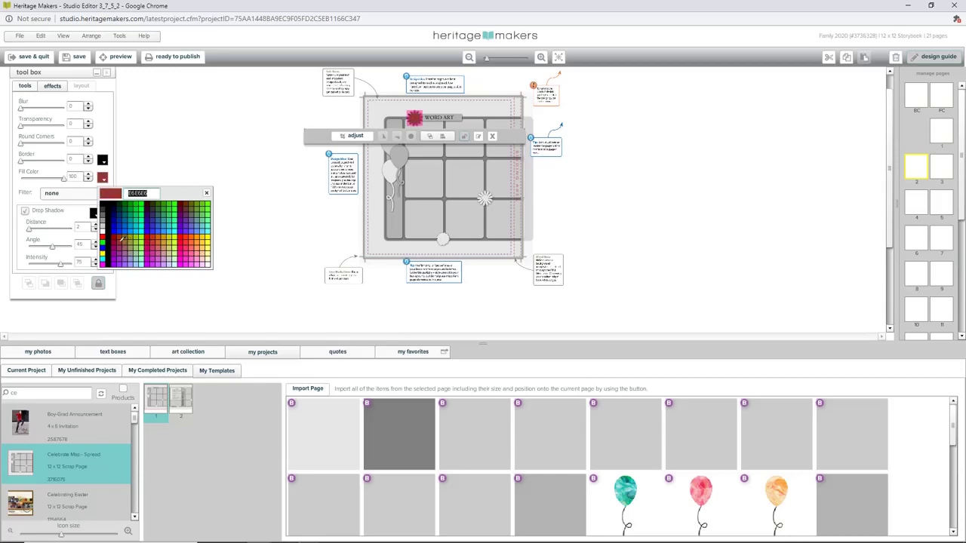
pyautogui.click(121, 239)
pyautogui.click(286, 132)
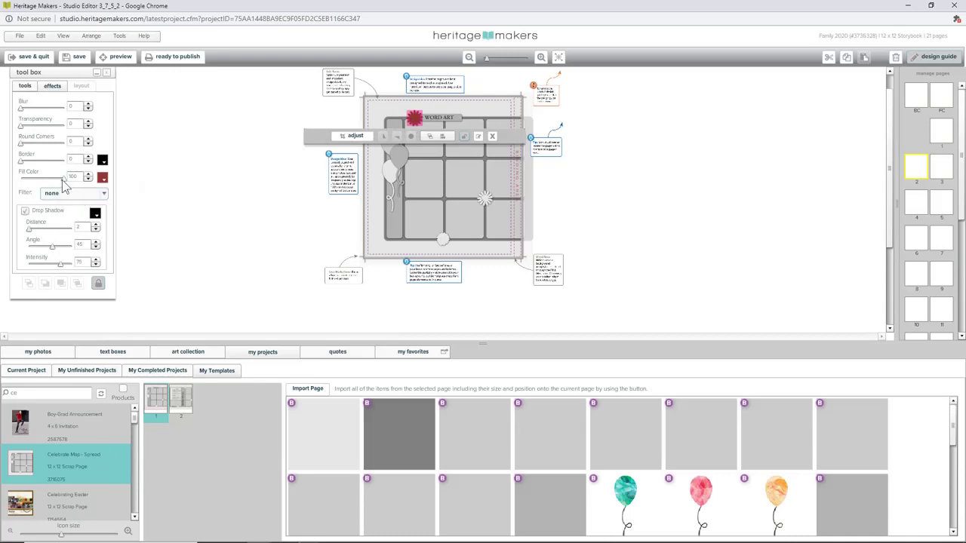
pyautogui.moveTo(63, 182); pyautogui.dragTo(15, 181)
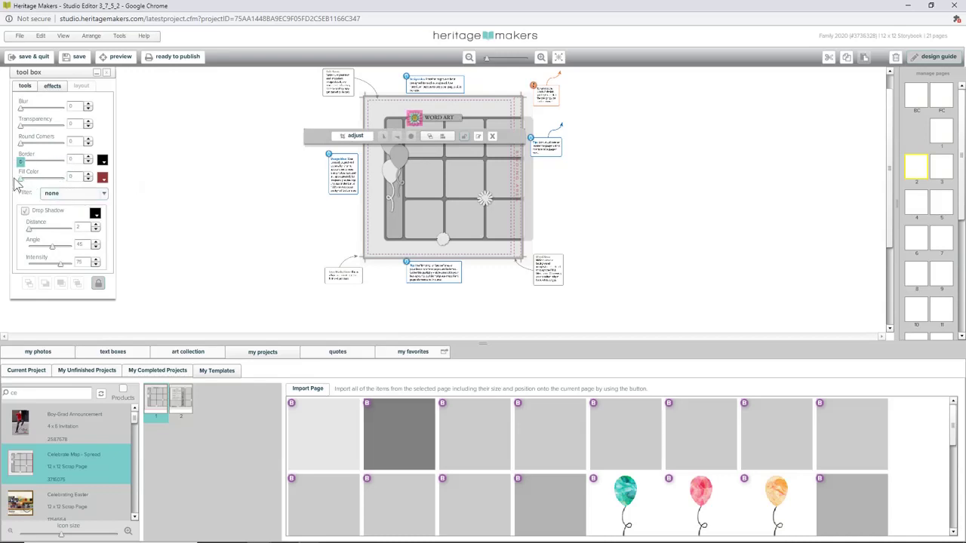
pyautogui.click(267, 143)
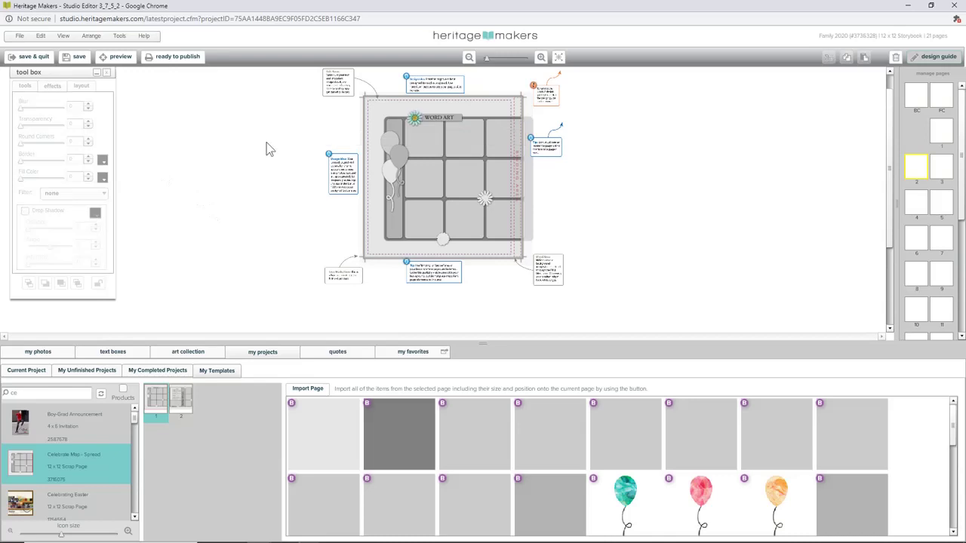
# - View the art collection containing the flower beside the word art, and return to the own templates
pyautogui.click(415, 120)
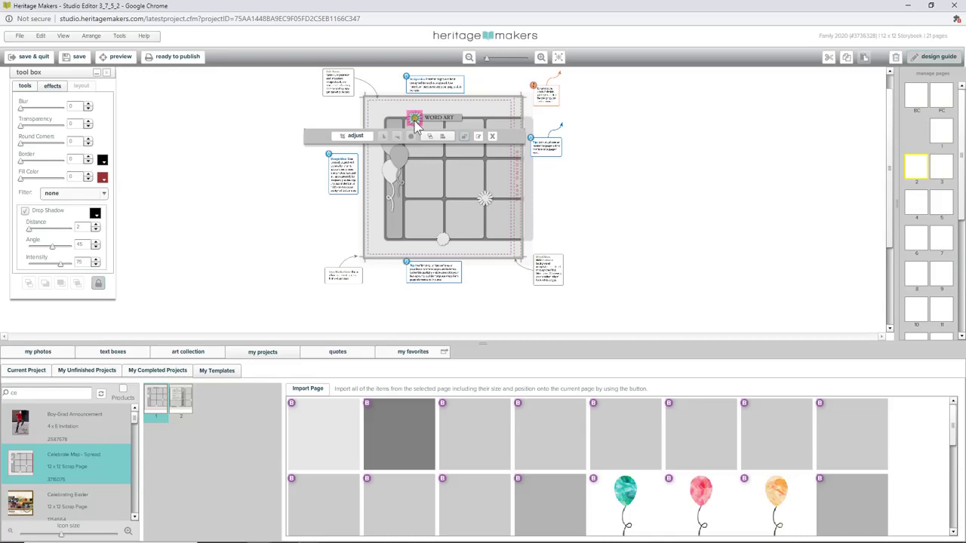
pyautogui.rightClick(416, 125)
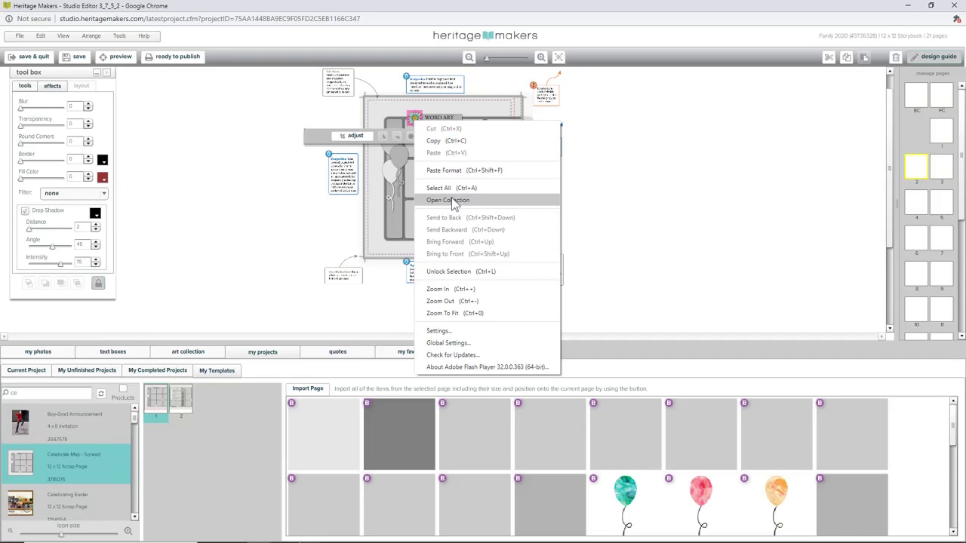
pyautogui.click(453, 201)
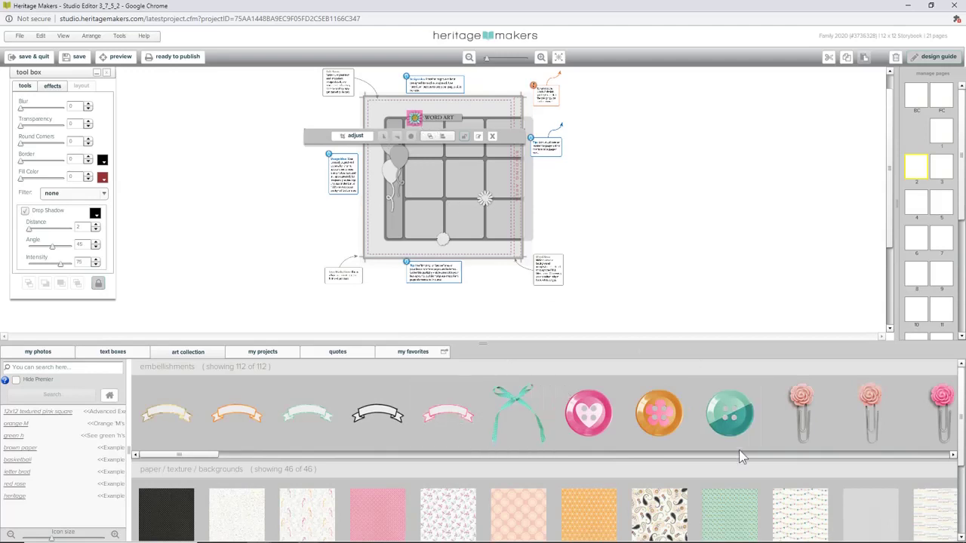
pyautogui.rightClick(416, 123)
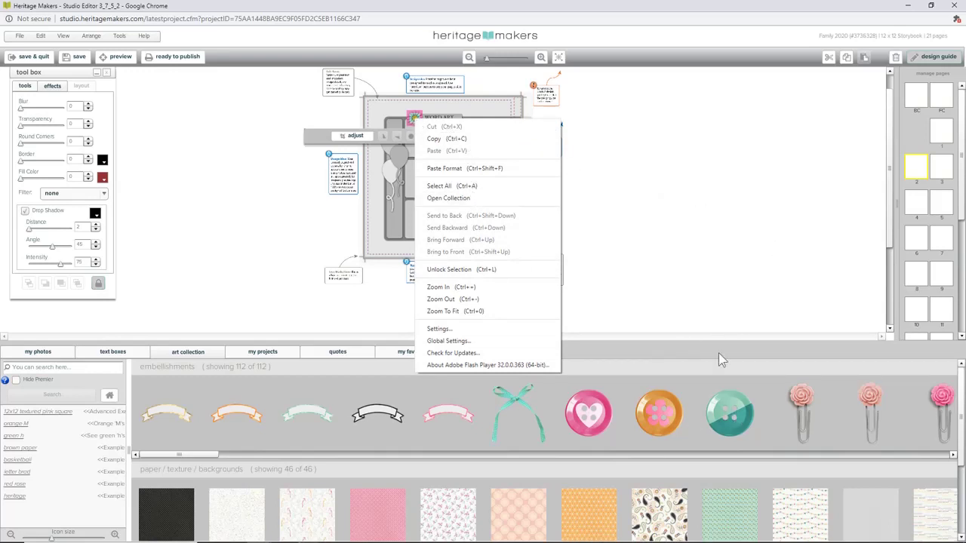
pyautogui.click(712, 316)
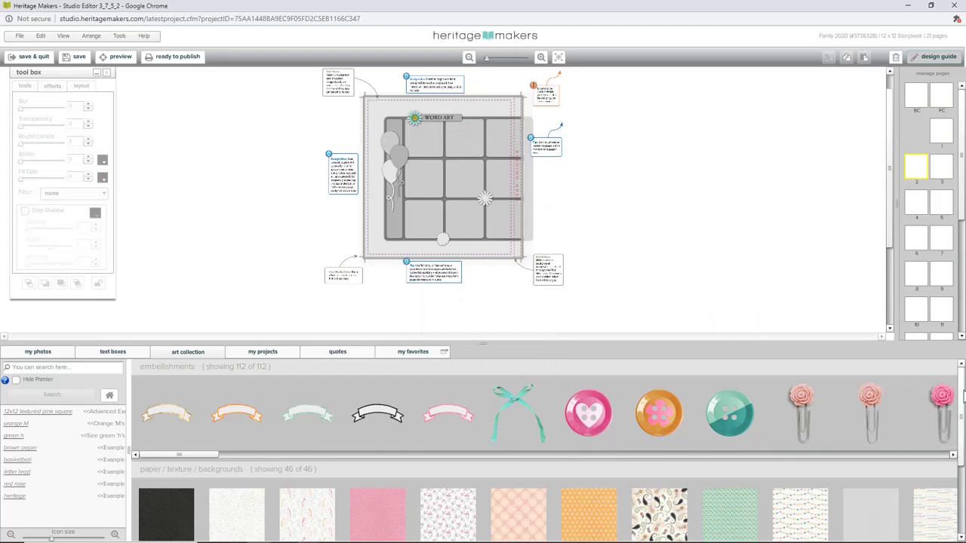
pyautogui.moveTo(963, 397)
pyautogui.mouseDown()
pyautogui.moveTo(963, 487)
pyautogui.moveTo(963, 383)
pyautogui.mouseUp()
pyautogui.click(272, 353)
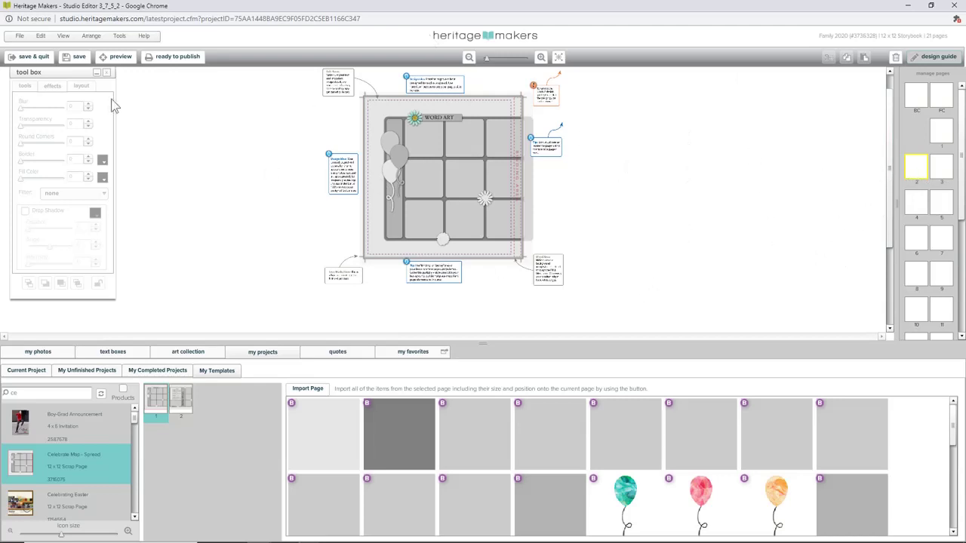
# - Save the project, import page 2 of Celebrate Map - Spread onto storybook page 3, and save again
pyautogui.click(79, 58)
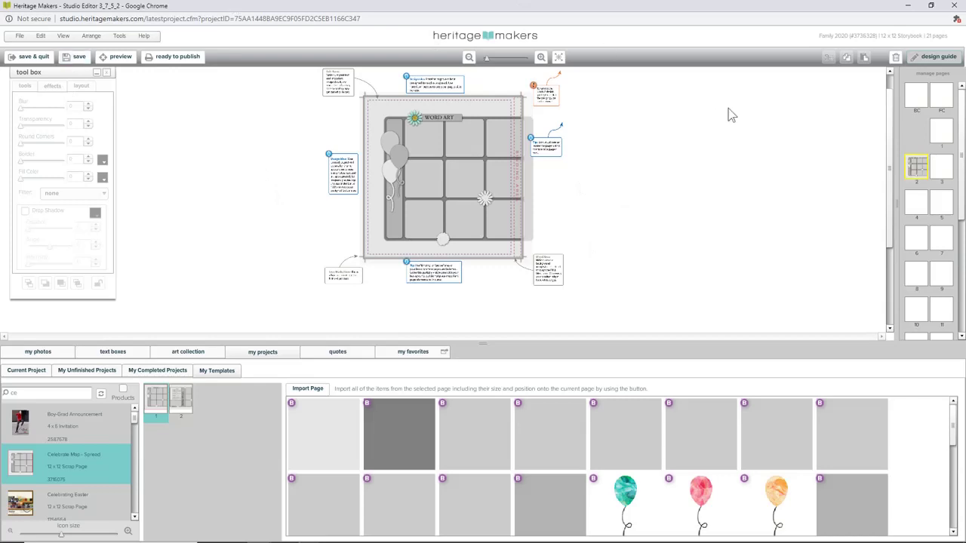
pyautogui.click(942, 172)
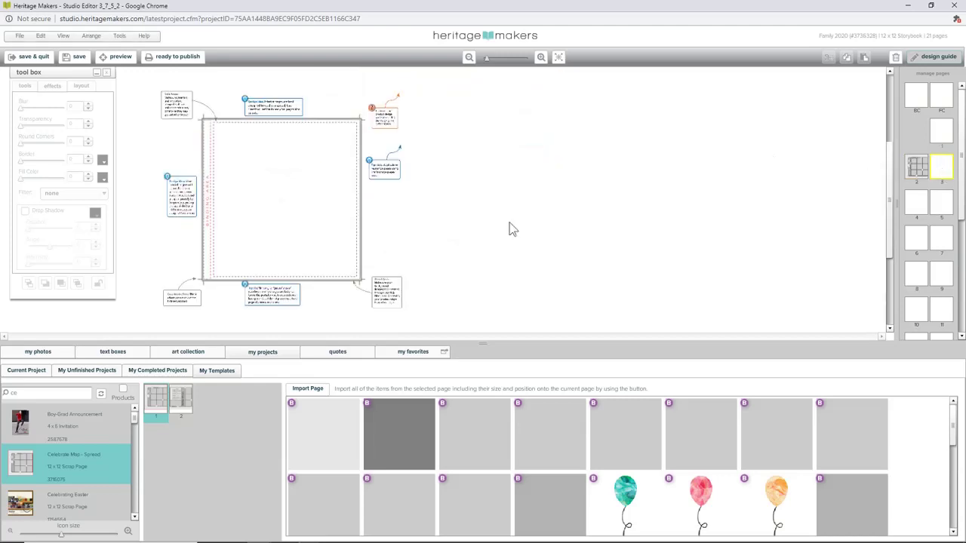
pyautogui.click(185, 405)
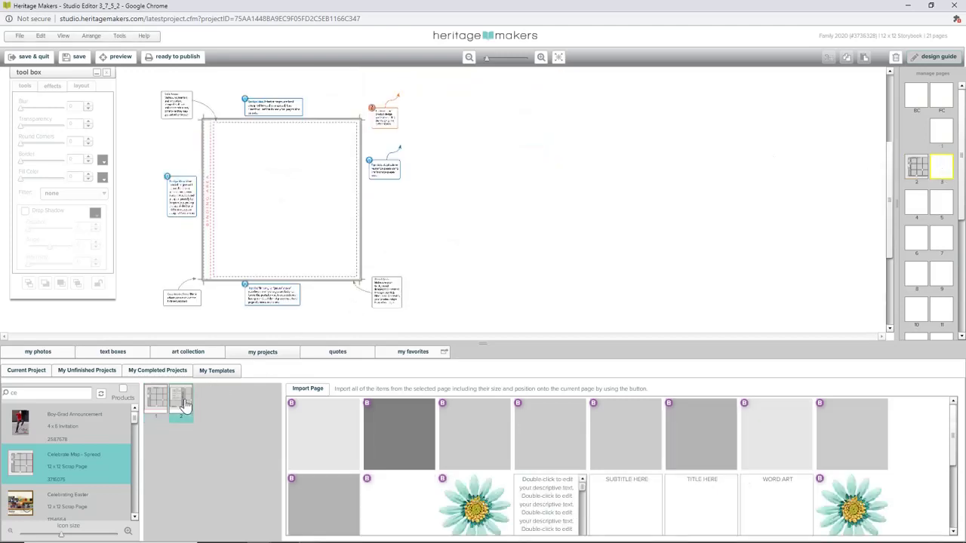
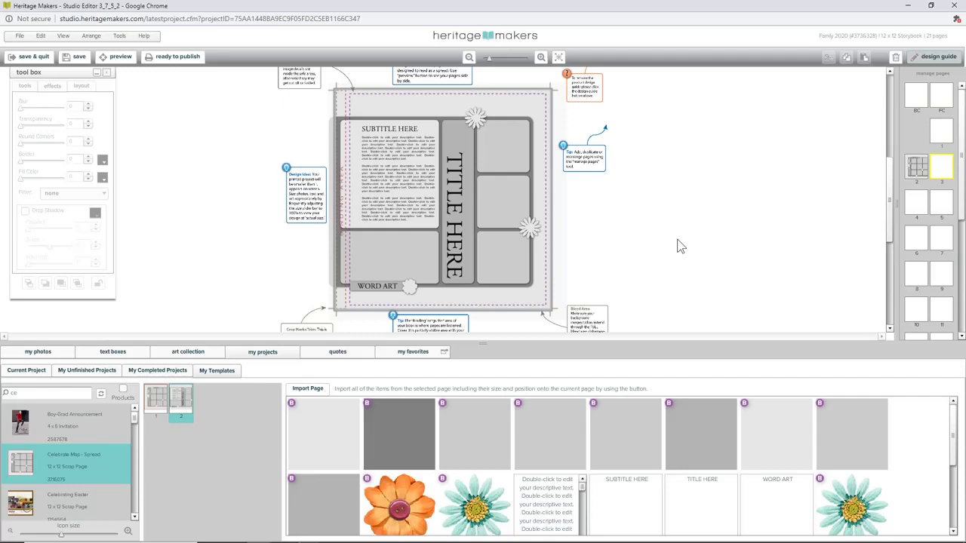
pyautogui.click(73, 60)
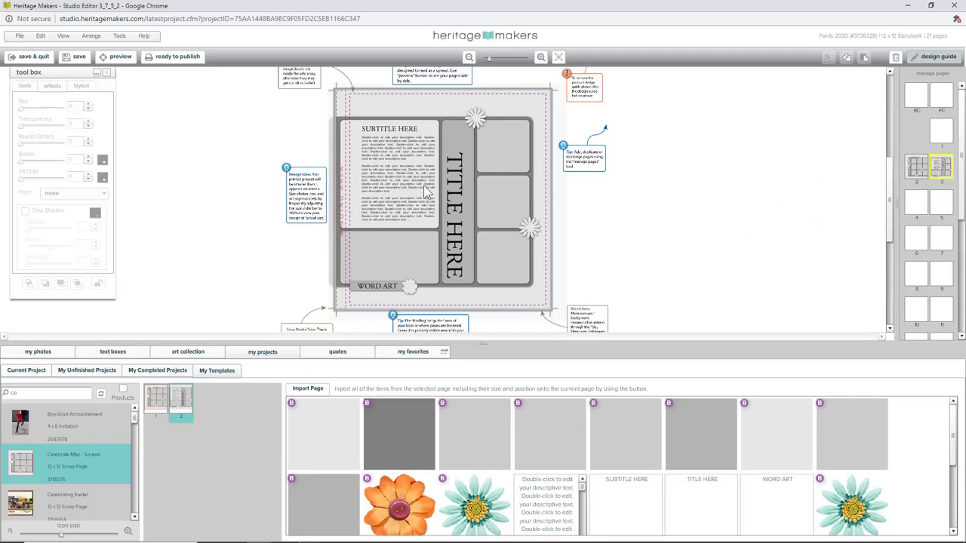
pyautogui.doubleClick(391, 156)
pyautogui.press('Escape')
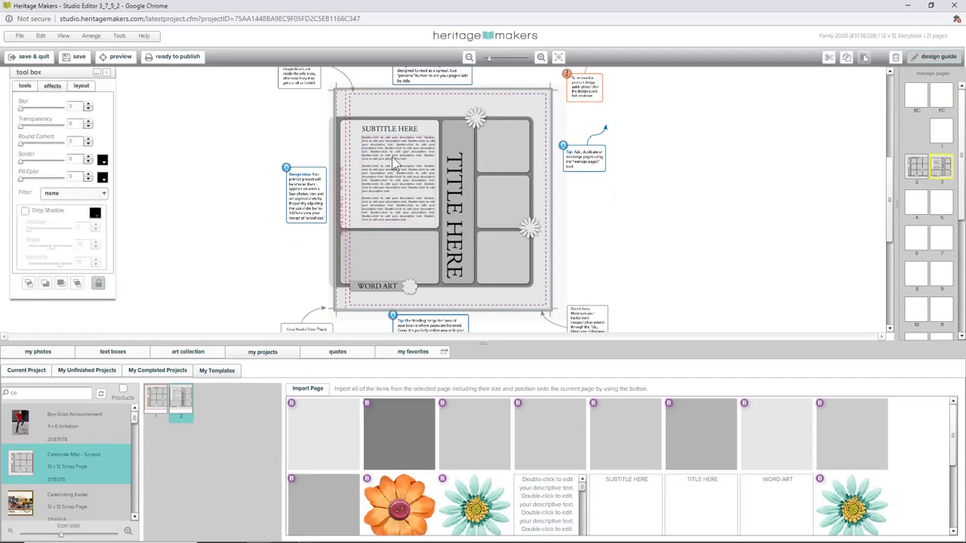
pyautogui.click(792, 223)
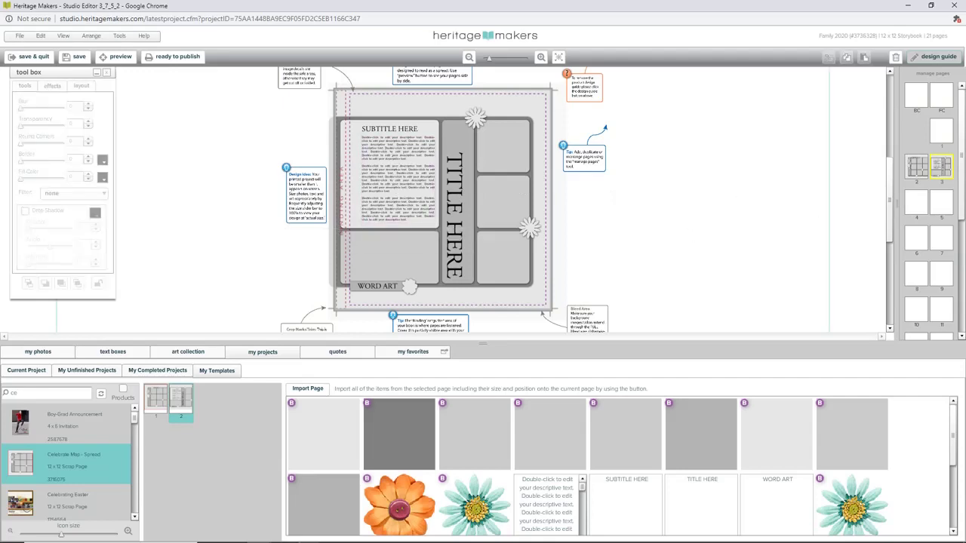
# - Open storybook page 4 and look through all the templates matching the search "ce"
pyautogui.click(911, 210)
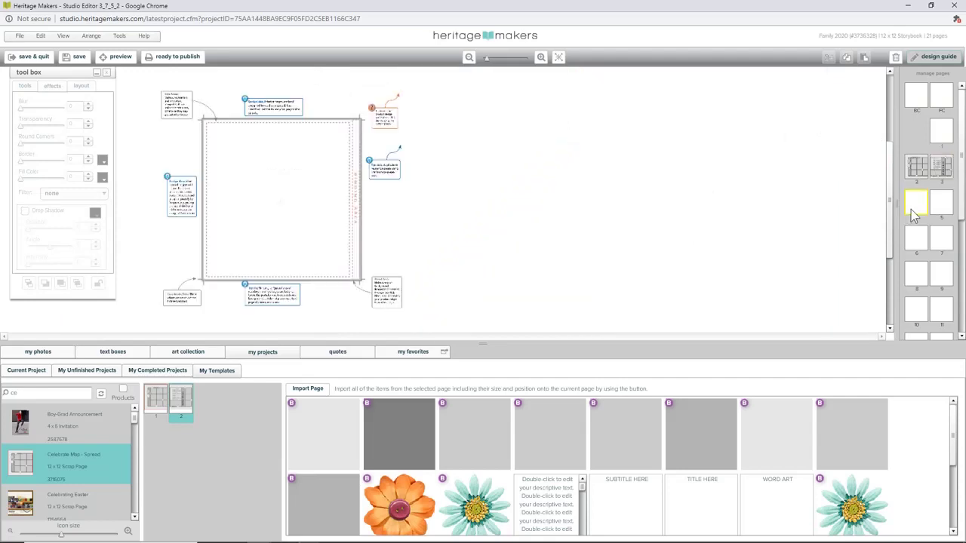
pyautogui.click(134, 520)
pyautogui.click(134, 521)
pyautogui.click(134, 520)
pyautogui.click(134, 521)
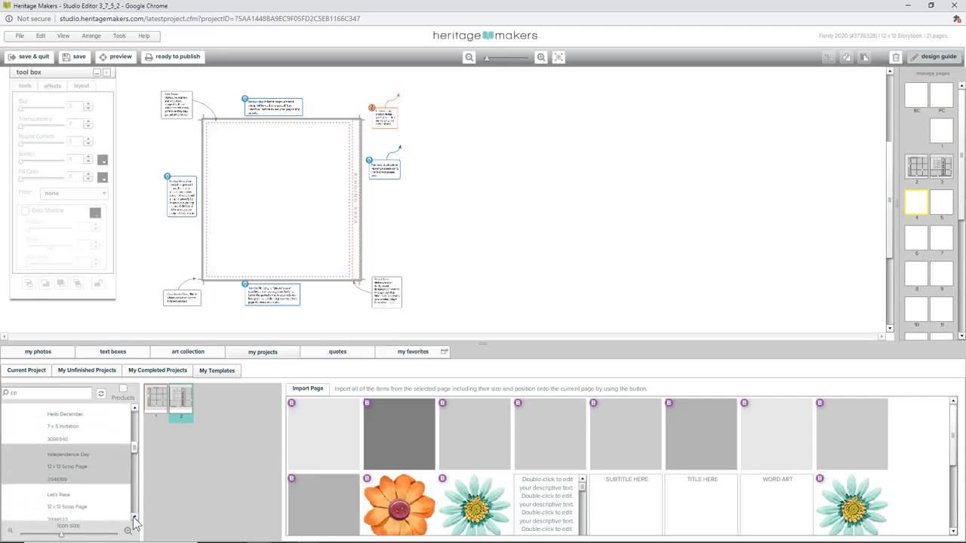
pyautogui.click(135, 521)
pyautogui.click(134, 521)
pyautogui.click(134, 521)
pyautogui.click(134, 521)
pyautogui.click(134, 520)
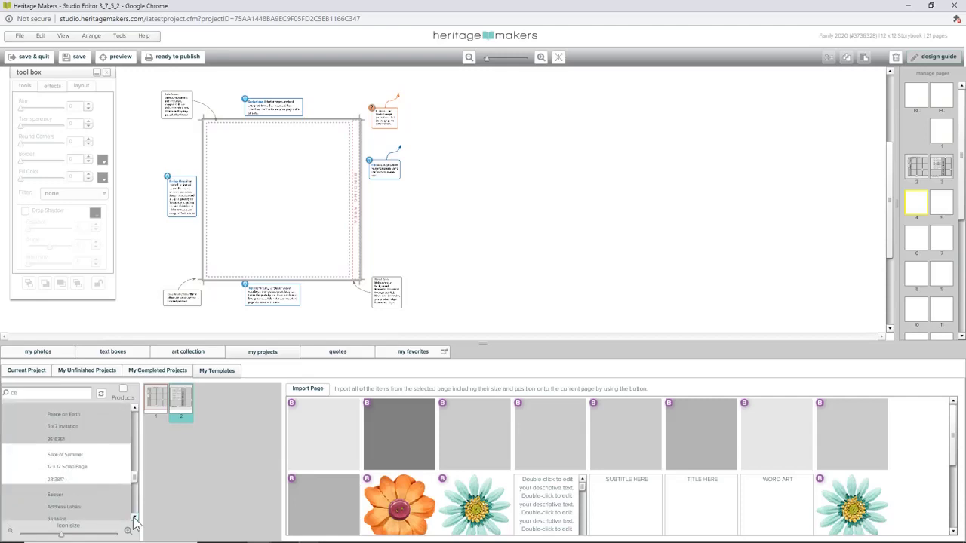
pyautogui.click(134, 521)
pyautogui.click(135, 521)
pyautogui.click(134, 521)
pyautogui.click(134, 521)
pyautogui.click(134, 520)
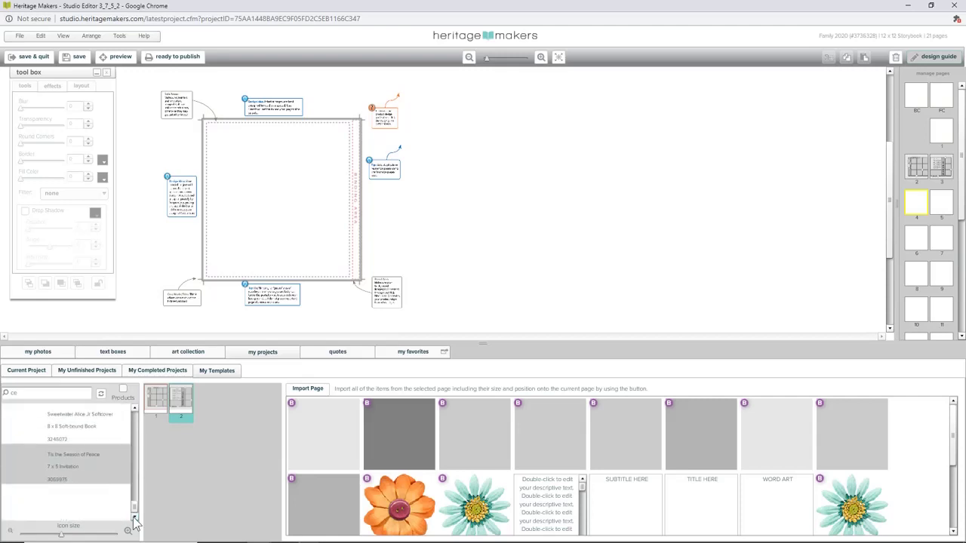
pyautogui.moveTo(134, 506); pyautogui.dragTo(138, 413)
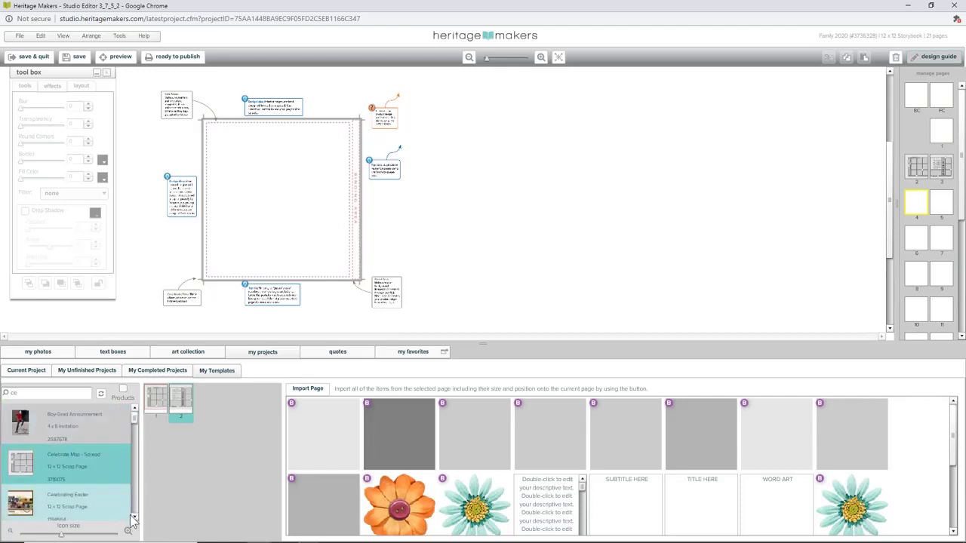
# - Clear the search term "ce" and refresh the list to show all own templates
pyautogui.click(43, 393)
pyautogui.press('BackSpace')
pyautogui.press('BackSpace')
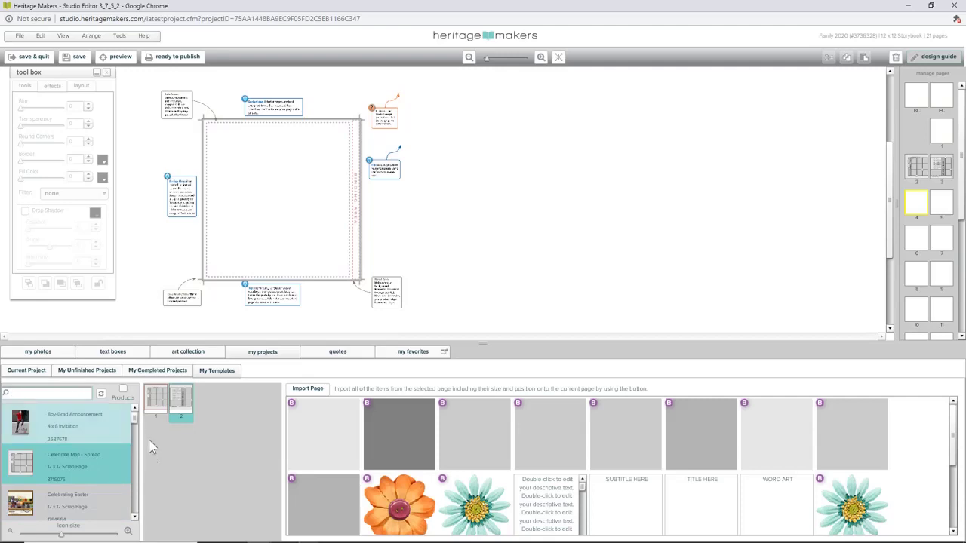
pyautogui.click(100, 394)
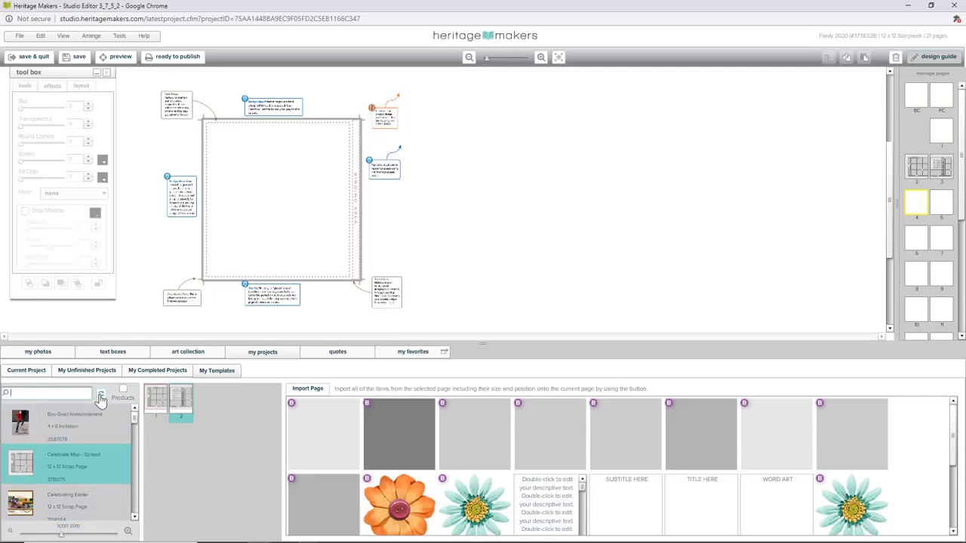
# - Look through the unfiltered list of own templates, from the numbered titles on to the Christmas ones
pyautogui.click(133, 518)
pyautogui.click(134, 518)
pyautogui.click(133, 518)
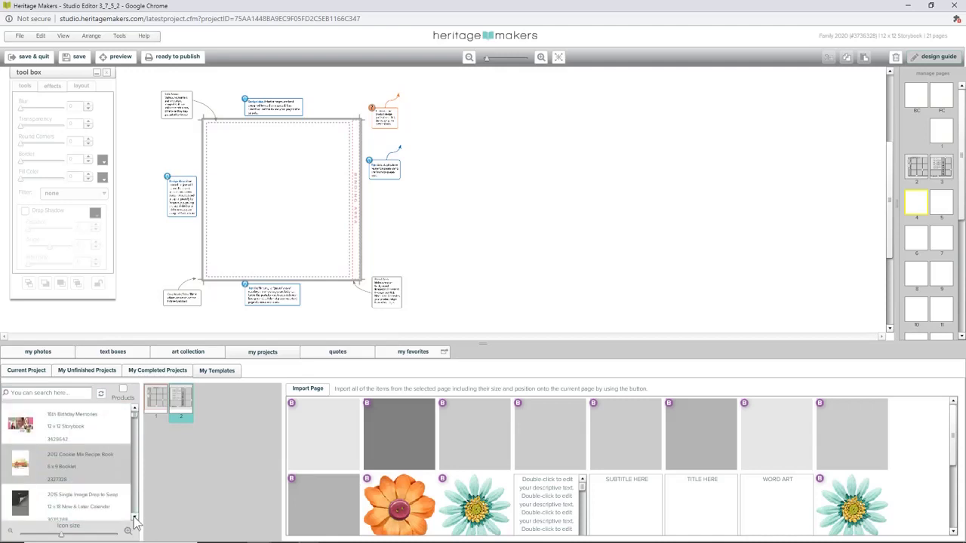
pyautogui.click(134, 518)
pyautogui.click(134, 518)
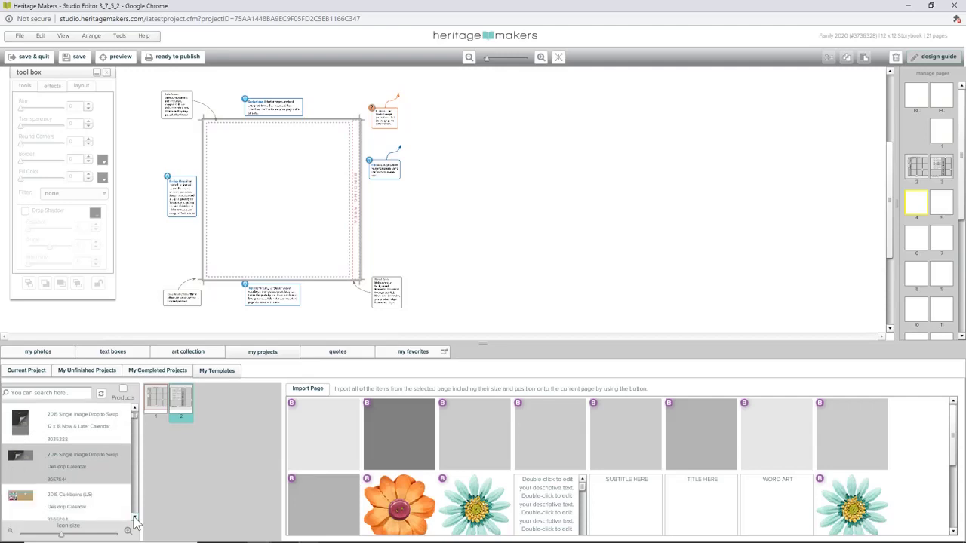
pyautogui.click(134, 518)
pyautogui.click(134, 518)
pyautogui.click(134, 519)
pyautogui.click(134, 518)
pyautogui.click(133, 518)
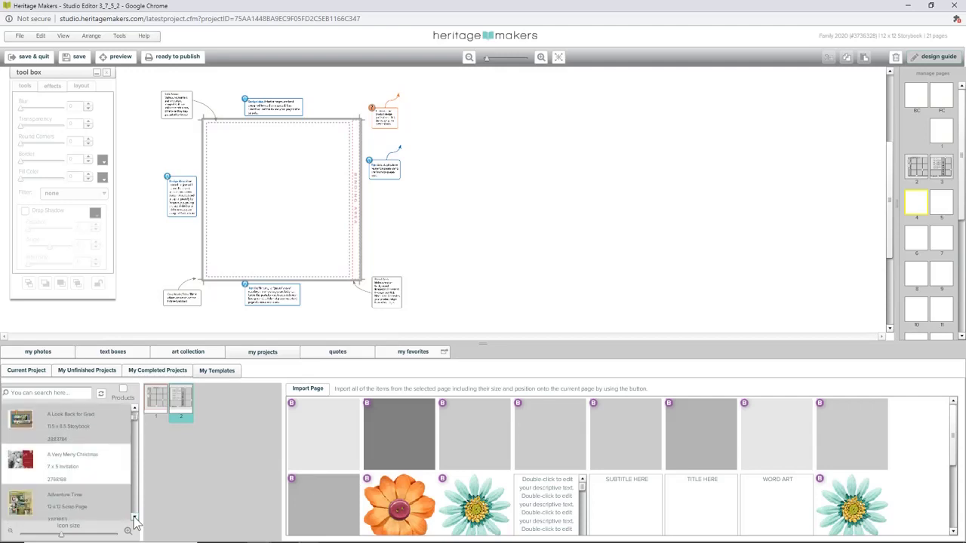
pyautogui.click(134, 518)
pyautogui.click(133, 518)
pyautogui.click(133, 518)
pyautogui.click(133, 519)
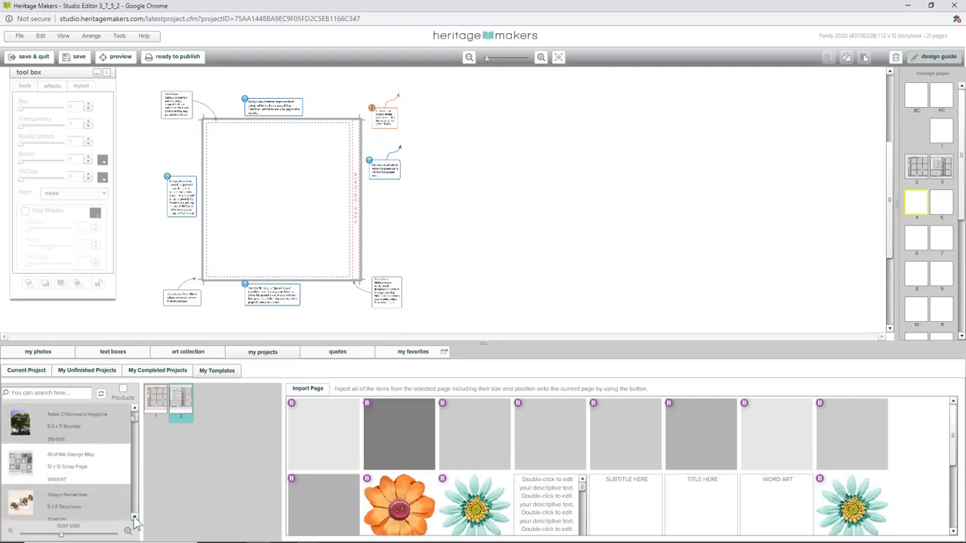
pyautogui.click(134, 518)
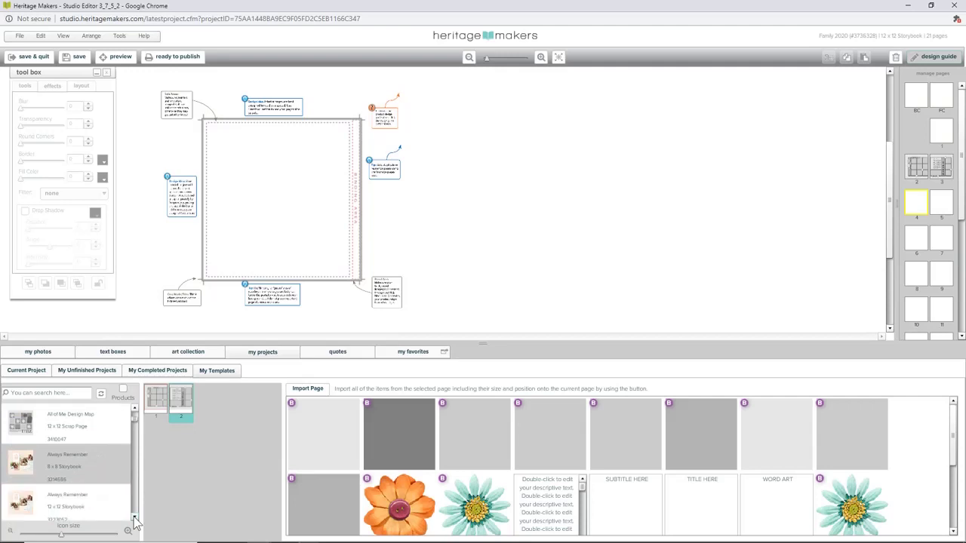
pyautogui.click(133, 518)
pyautogui.click(134, 518)
pyautogui.click(133, 518)
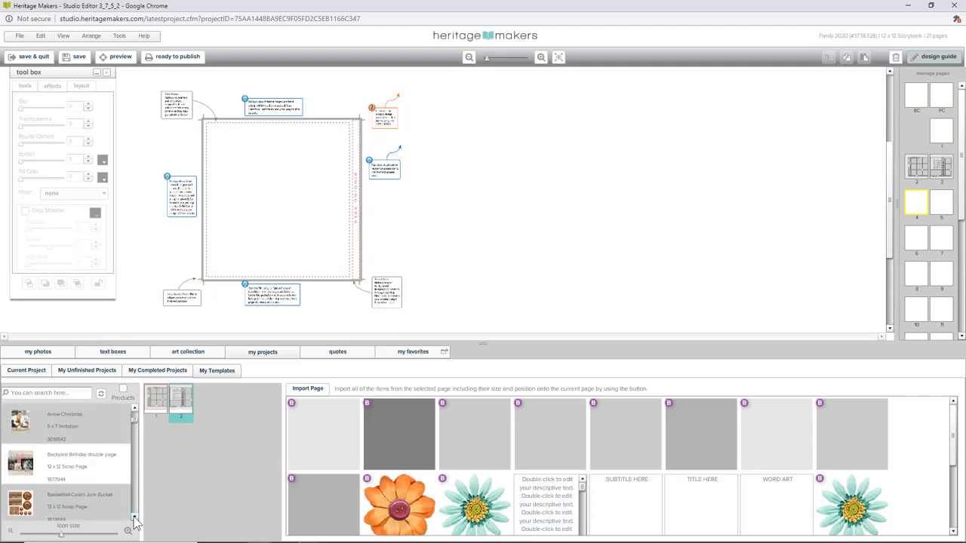
pyautogui.click(133, 518)
pyautogui.click(133, 518)
pyautogui.click(134, 518)
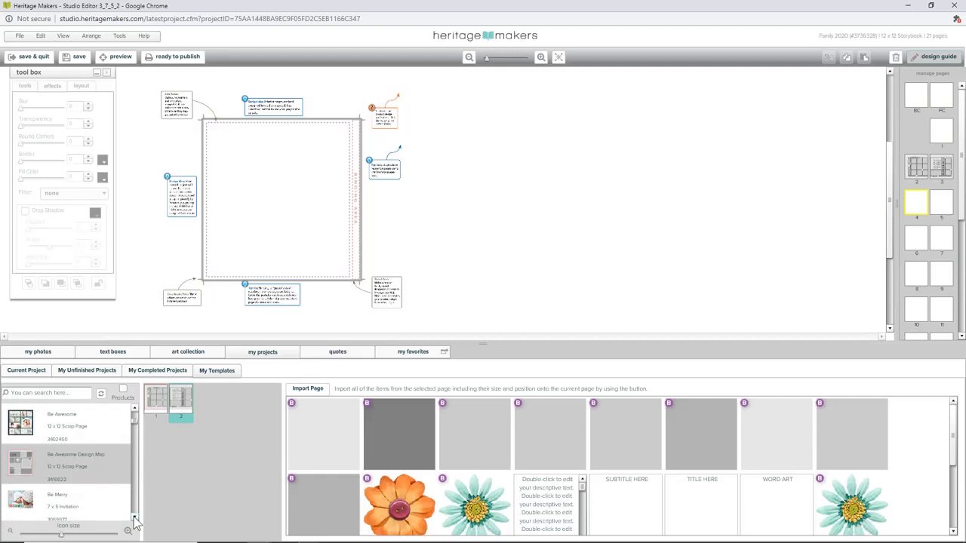
pyautogui.click(133, 519)
pyautogui.click(134, 518)
pyautogui.click(133, 518)
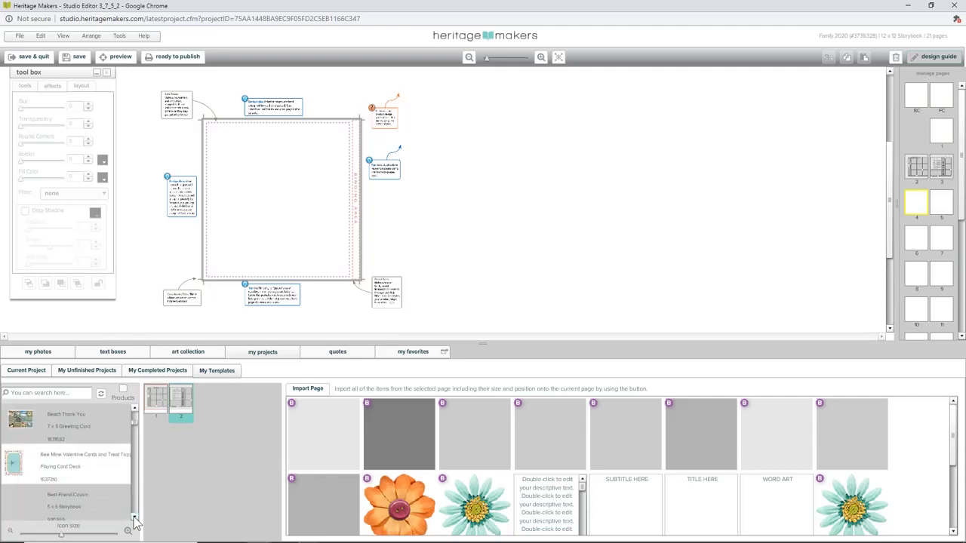
pyautogui.click(134, 518)
pyautogui.click(133, 518)
pyautogui.click(134, 518)
pyautogui.click(133, 518)
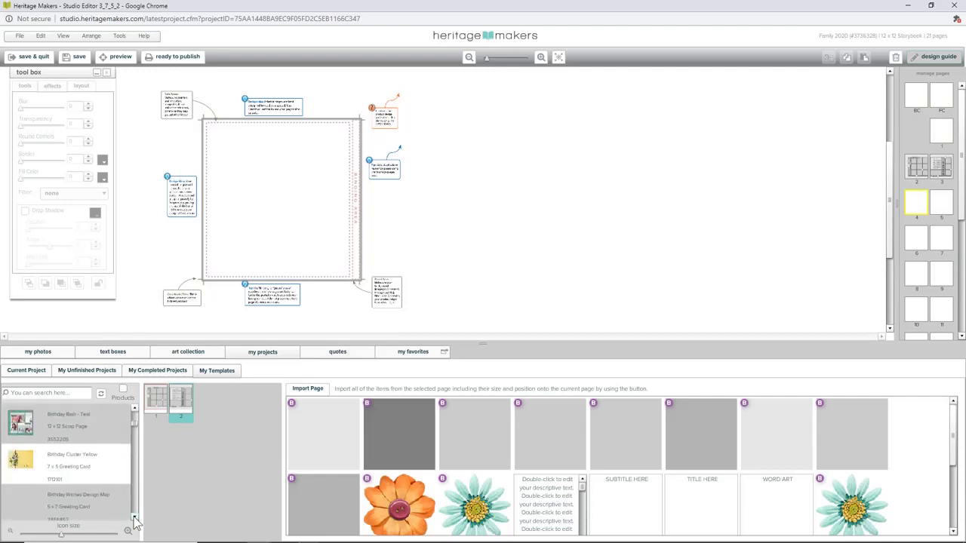
pyautogui.click(133, 518)
pyautogui.click(134, 518)
pyautogui.click(133, 518)
pyautogui.click(134, 518)
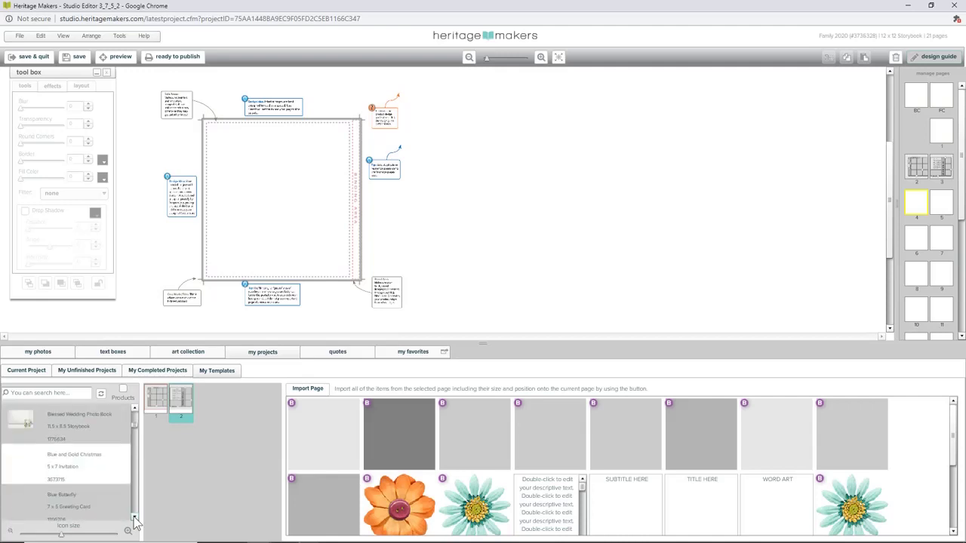
pyautogui.click(133, 518)
pyautogui.click(134, 518)
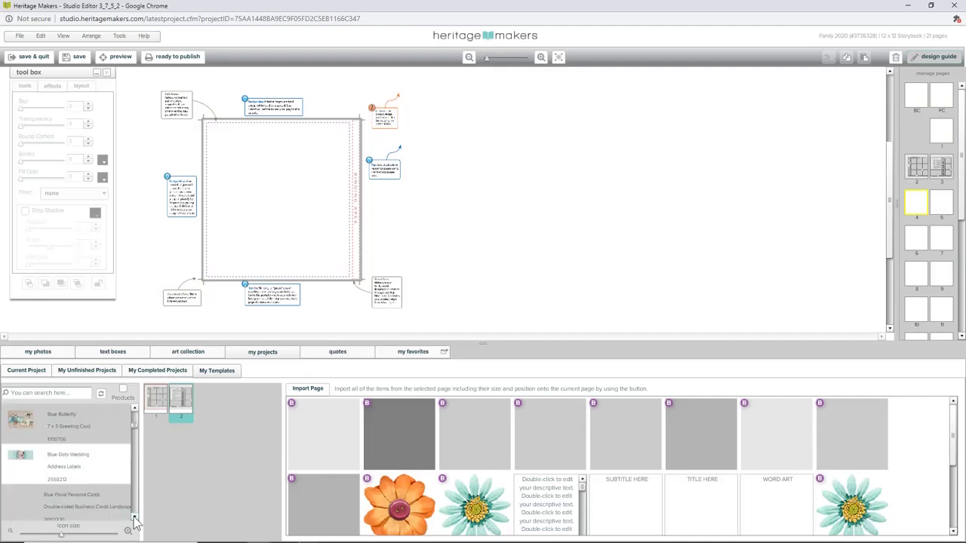
pyautogui.click(134, 518)
pyautogui.click(133, 519)
pyautogui.click(133, 518)
pyautogui.click(134, 519)
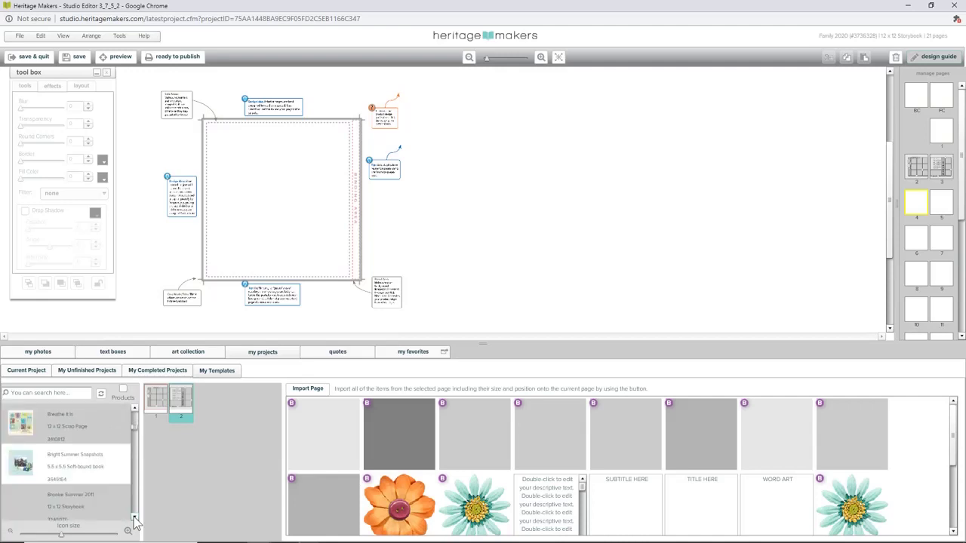
pyautogui.click(134, 519)
pyautogui.click(133, 518)
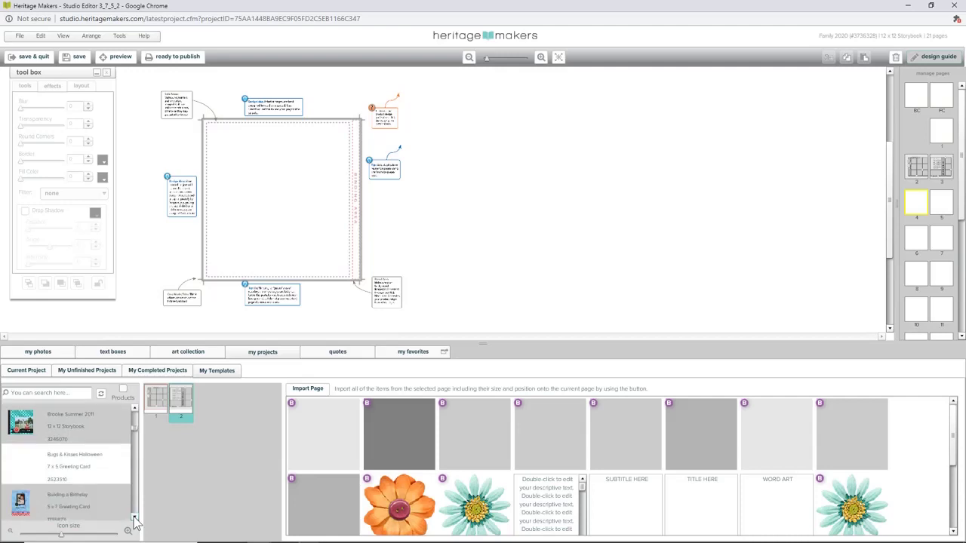
pyautogui.click(134, 518)
pyautogui.click(134, 518)
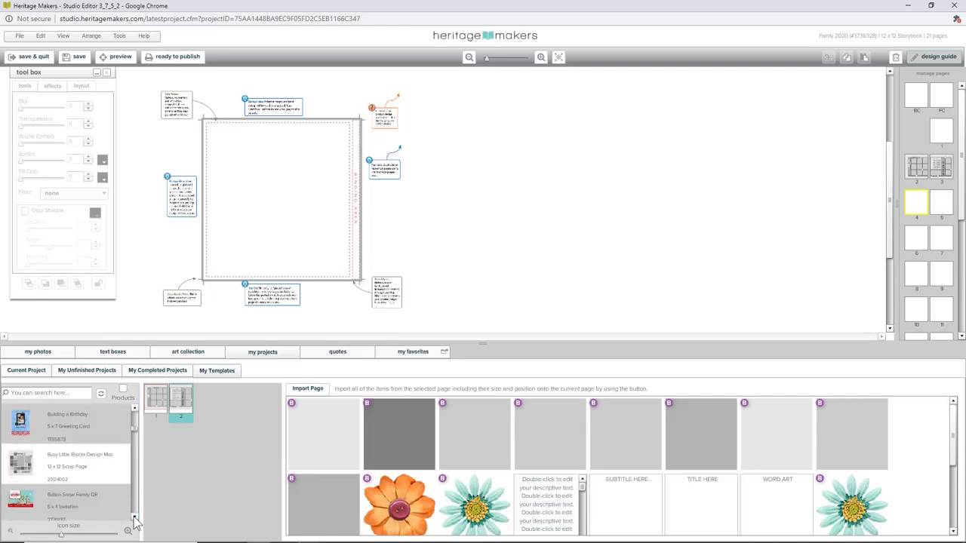
pyautogui.click(134, 519)
pyautogui.click(134, 518)
pyautogui.click(133, 518)
pyautogui.click(133, 518)
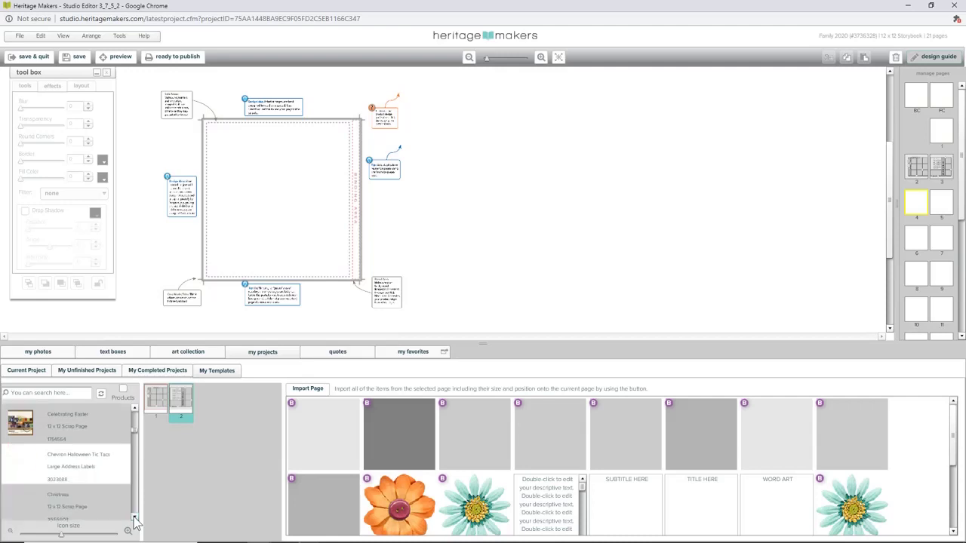
pyautogui.click(133, 519)
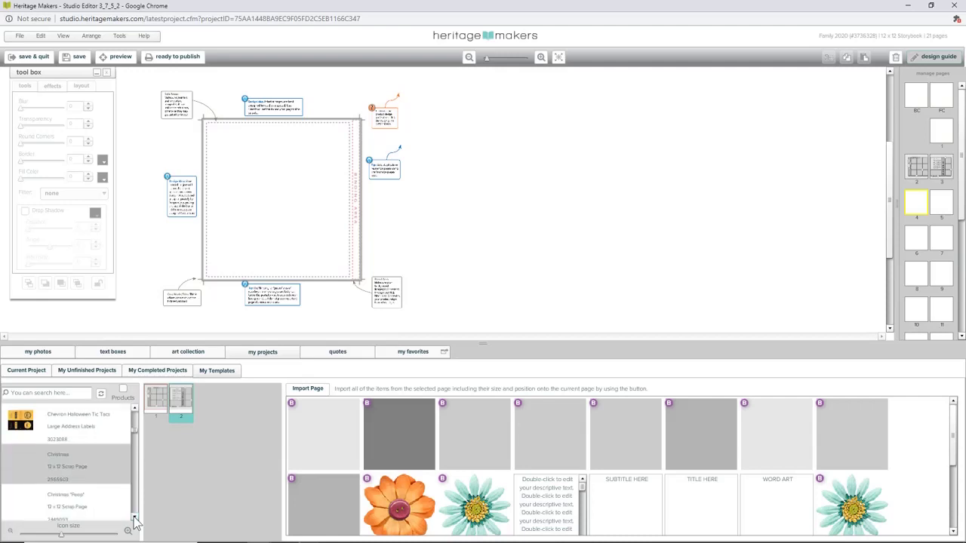
# - Filter the own templates by product type to show only 12 x 12 Storybook templates
pyautogui.click(125, 389)
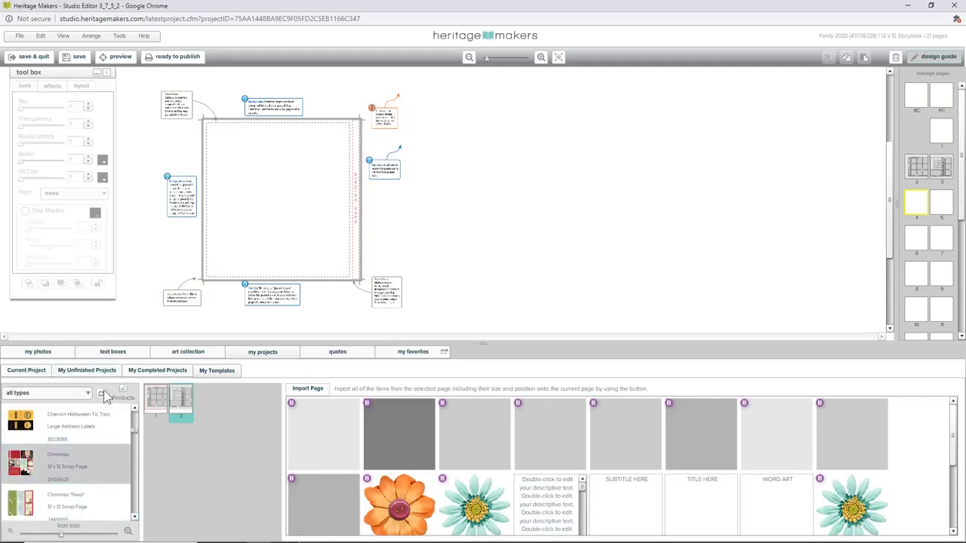
pyautogui.click(87, 393)
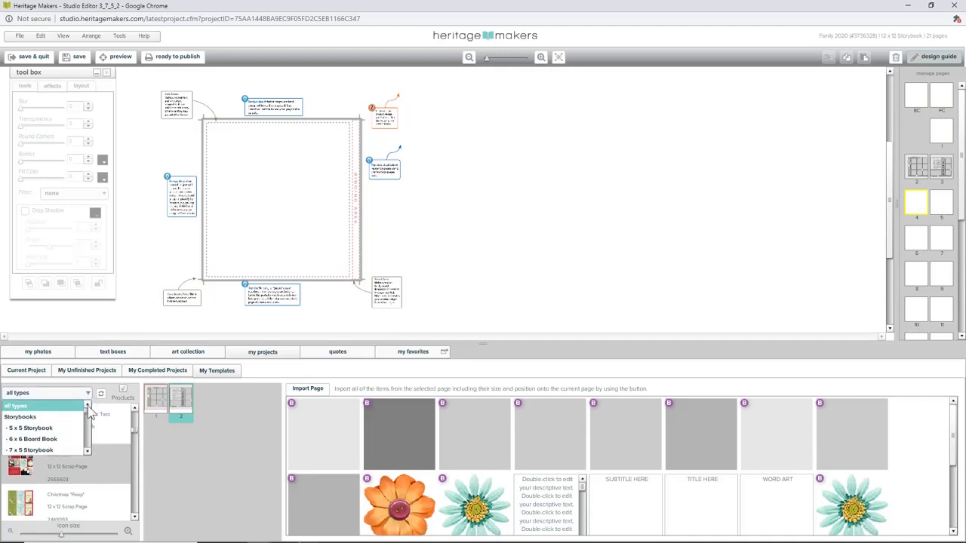
pyautogui.click(87, 451)
pyautogui.click(87, 451)
pyautogui.click(86, 451)
pyautogui.click(87, 451)
pyautogui.click(87, 451)
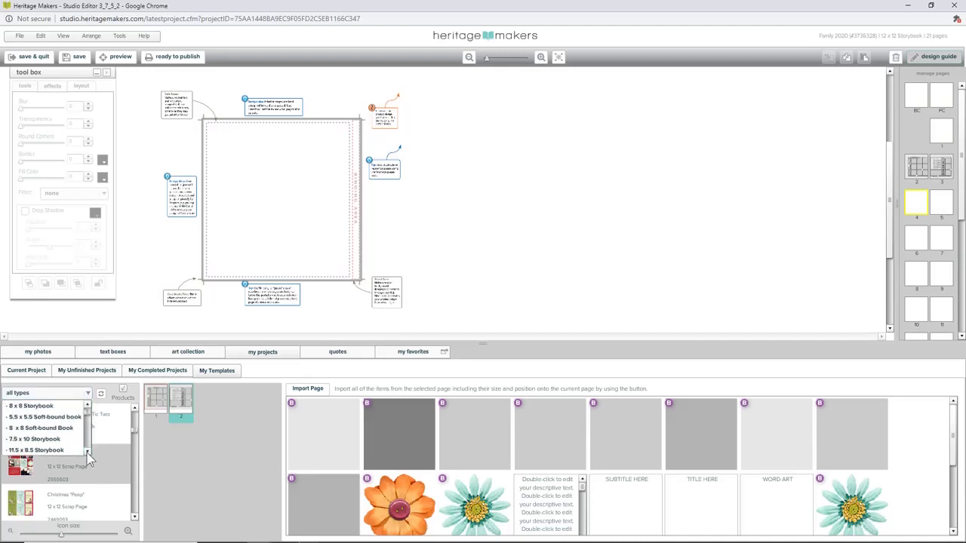
pyautogui.click(87, 451)
pyautogui.click(74, 446)
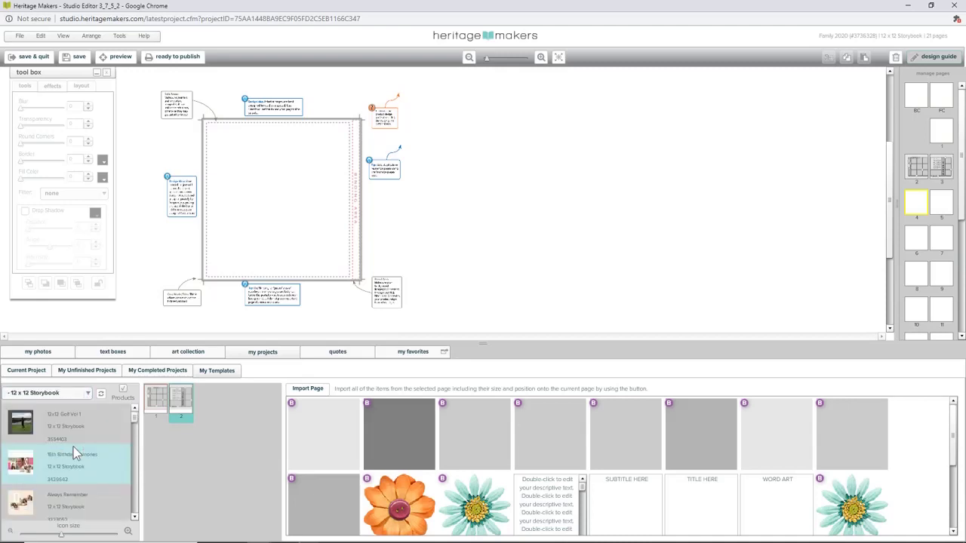
# - Find the Family Favorites Design Map among the 12 x 12 Storybook templates and view its pages
pyautogui.click(134, 518)
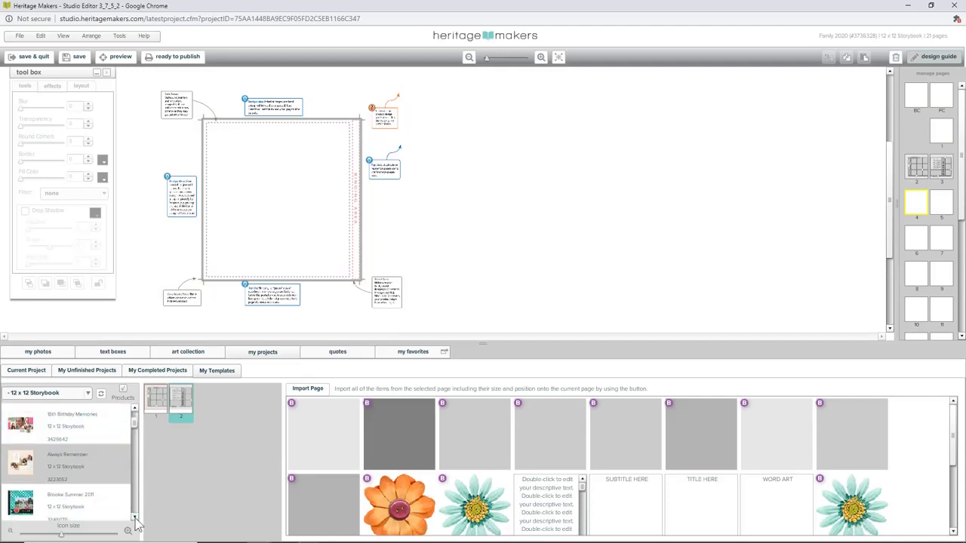
pyautogui.click(134, 517)
pyautogui.click(134, 517)
pyautogui.click(134, 517)
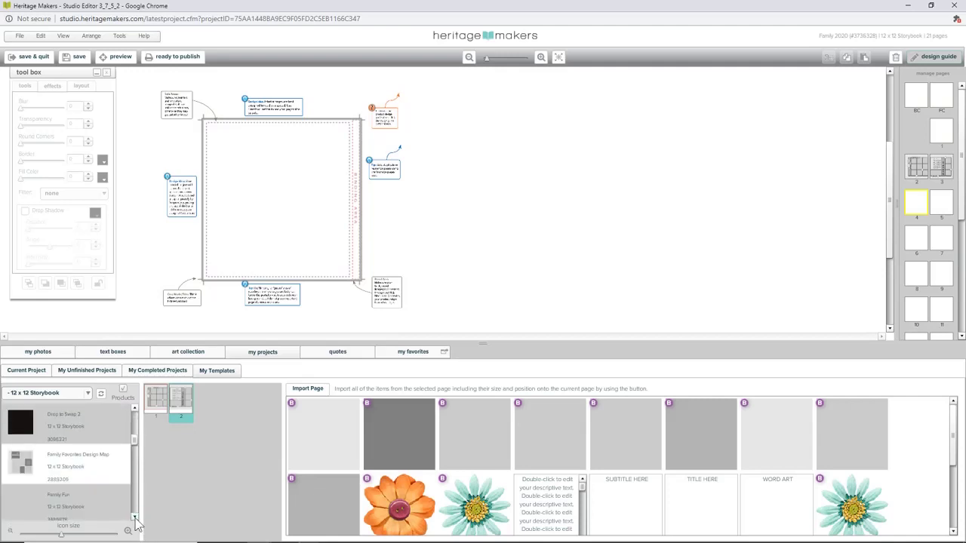
pyautogui.click(134, 517)
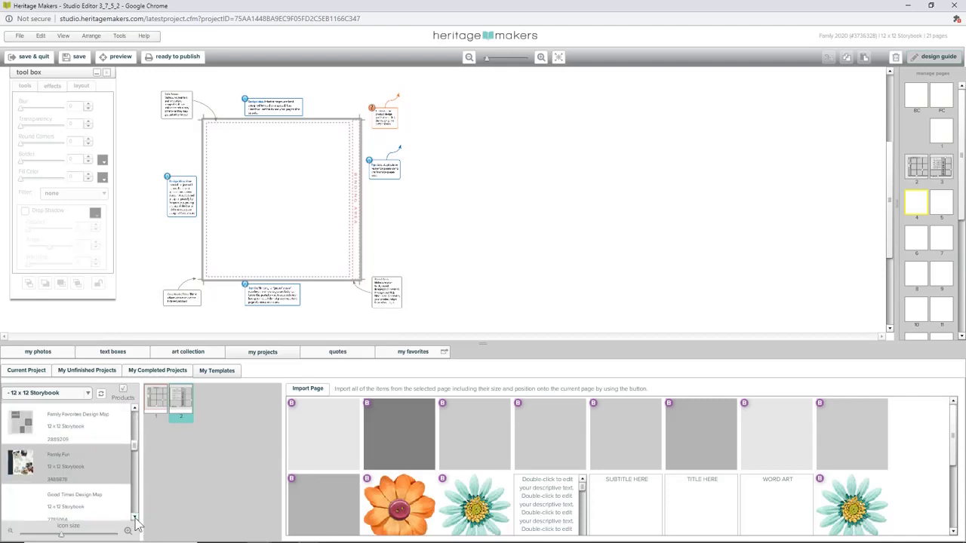
pyautogui.click(89, 428)
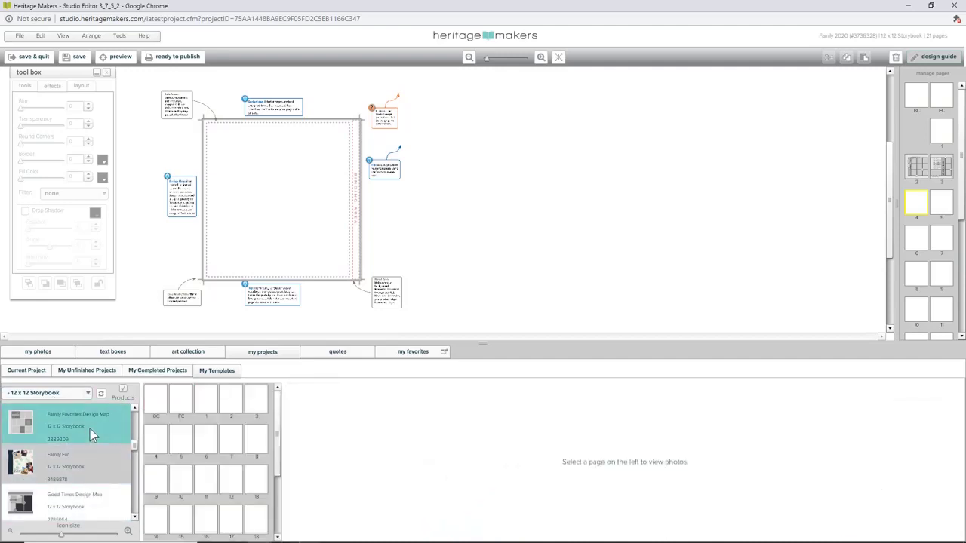
# - Look through the remaining 12 x 12 Storybook templates, open the pages of Twenty Seventeen - Map, and dismiss the Facebook notification
pyautogui.click(134, 517)
pyautogui.click(134, 517)
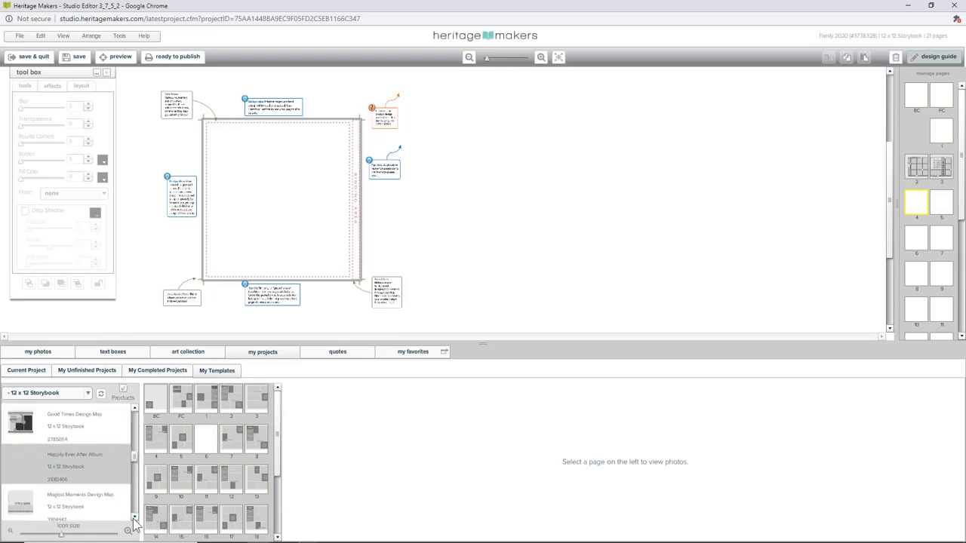
pyautogui.click(134, 517)
pyautogui.click(134, 518)
pyautogui.click(134, 517)
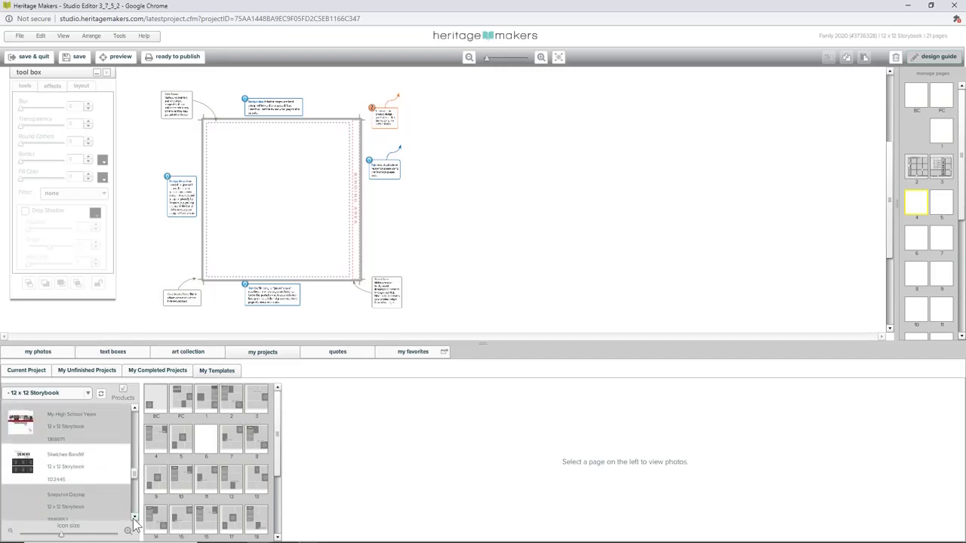
pyautogui.click(135, 517)
pyautogui.click(134, 517)
pyautogui.click(134, 517)
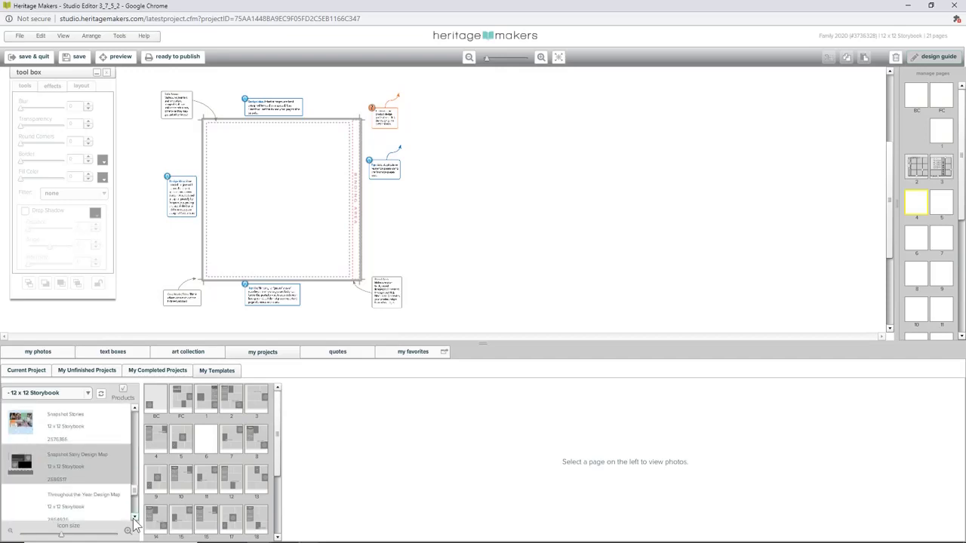
pyautogui.click(135, 518)
pyautogui.click(134, 517)
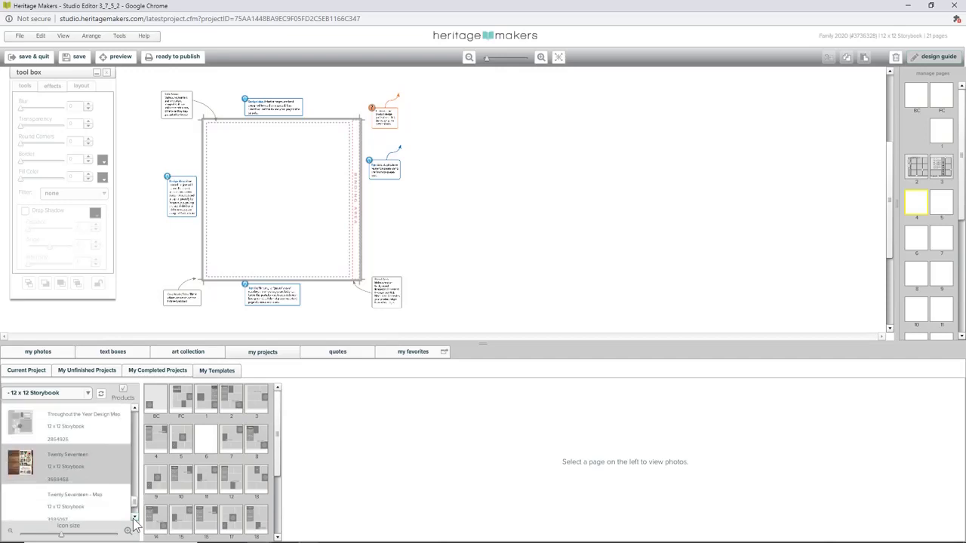
pyautogui.click(134, 517)
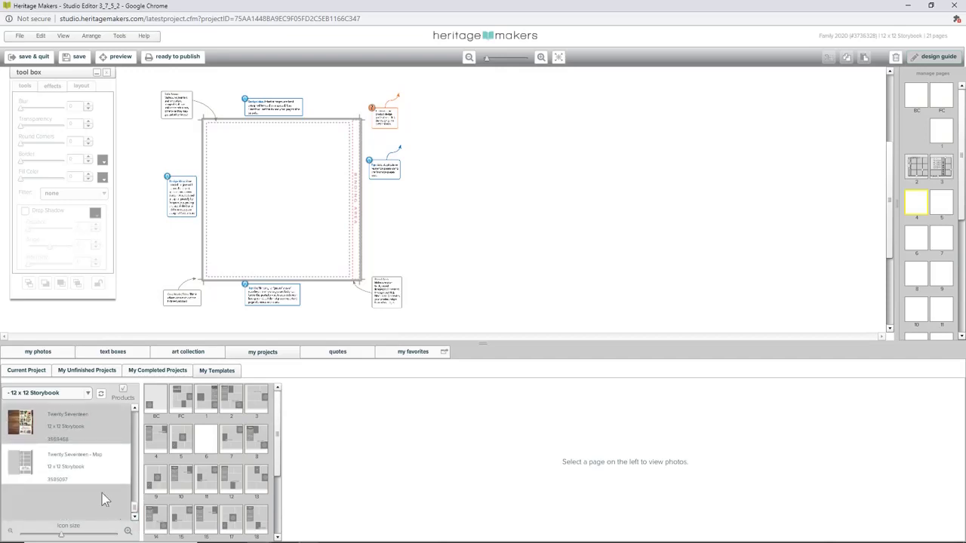
pyautogui.click(78, 470)
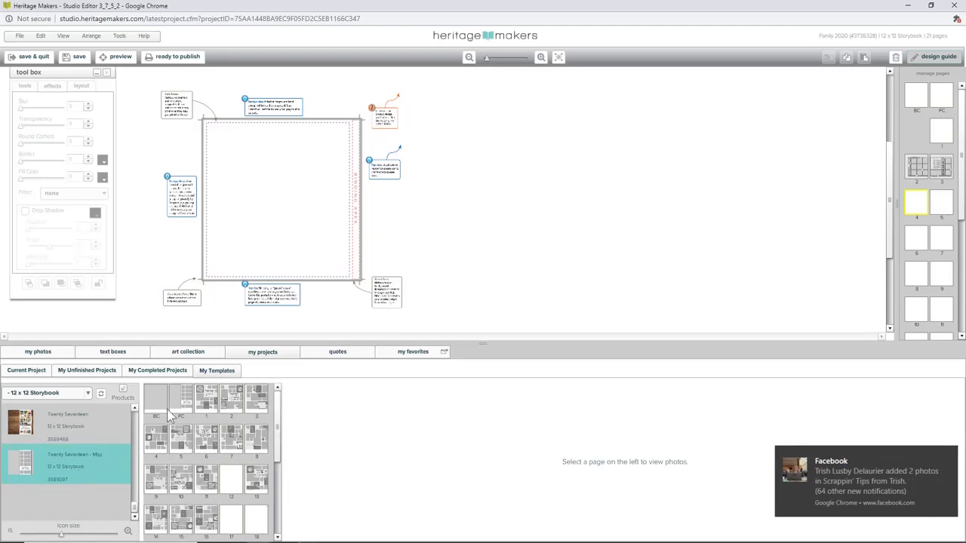
pyautogui.click(948, 459)
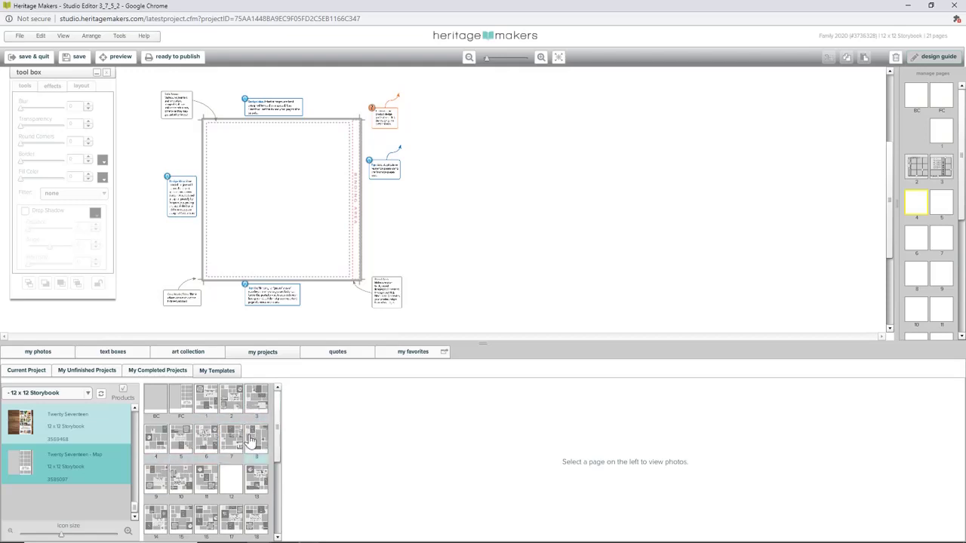
# - Review the items on page 4 of Twenty Seventeen - Map and import that page onto storybook page 4
pyautogui.click(155, 445)
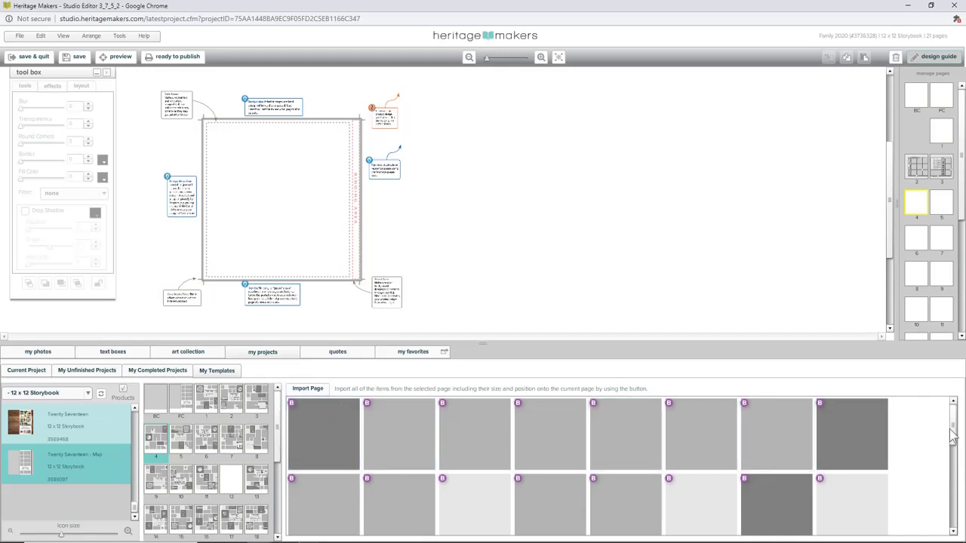
pyautogui.moveTo(952, 436); pyautogui.dragTo(956, 450)
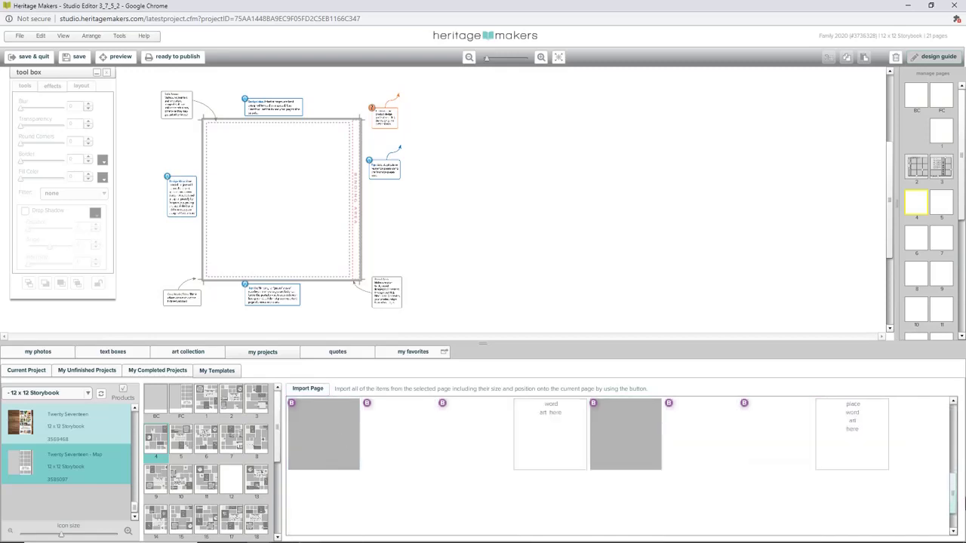
pyautogui.click(309, 390)
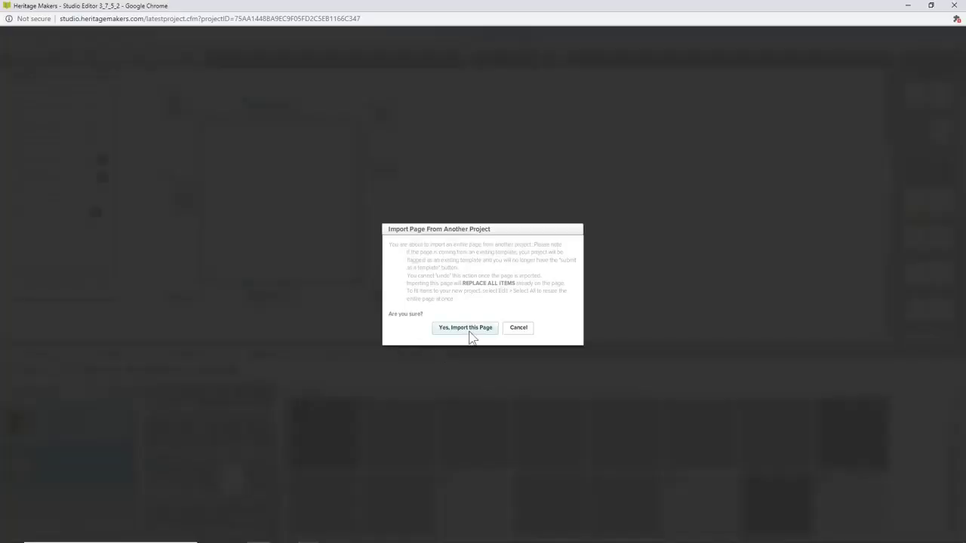
pyautogui.click(470, 328)
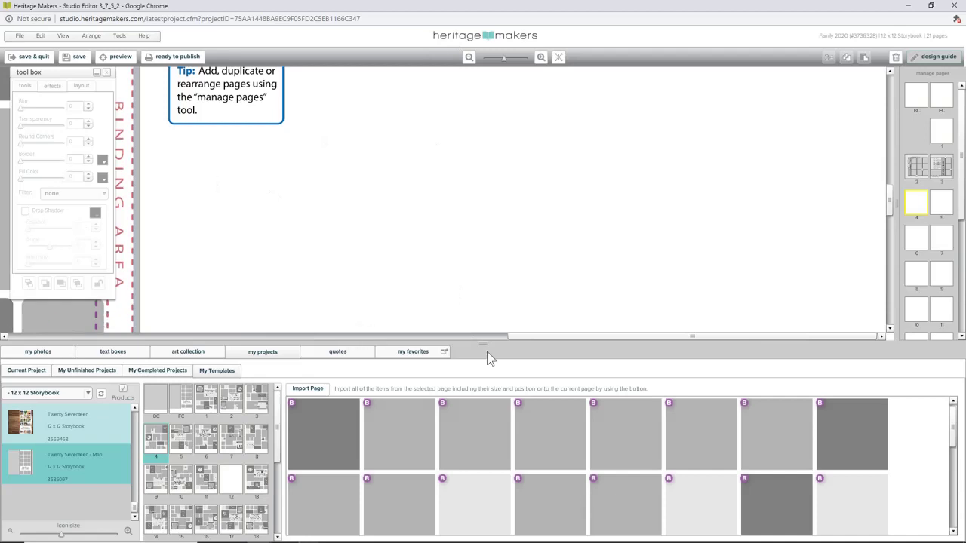
# - Check the whole imported layout on storybook page 4 and save the project
pyautogui.moveTo(543, 333); pyautogui.dragTo(463, 333)
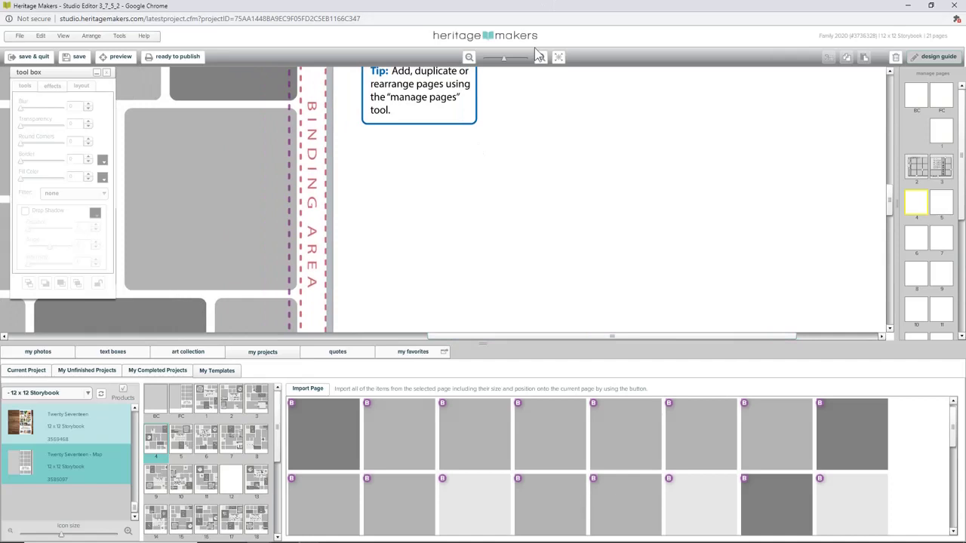
pyautogui.click(469, 58)
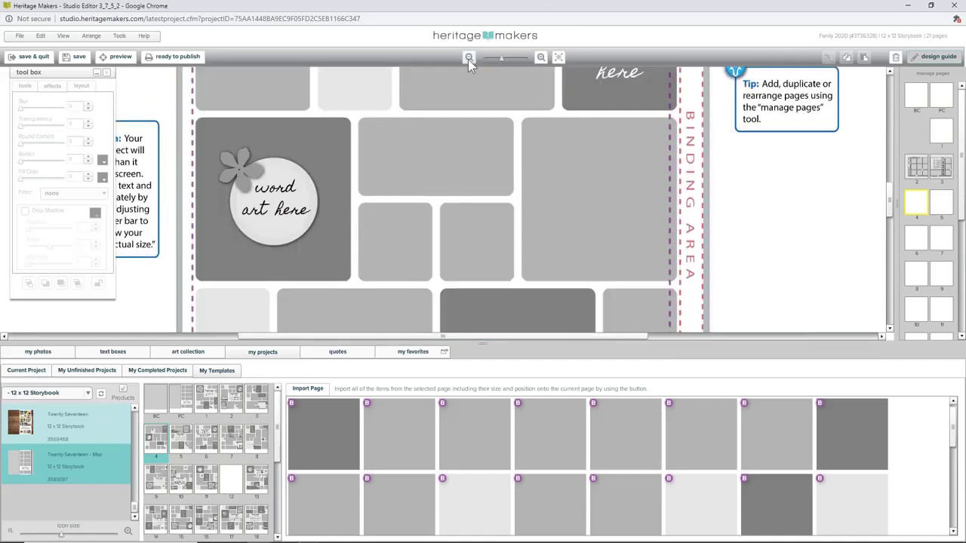
pyautogui.click(469, 58)
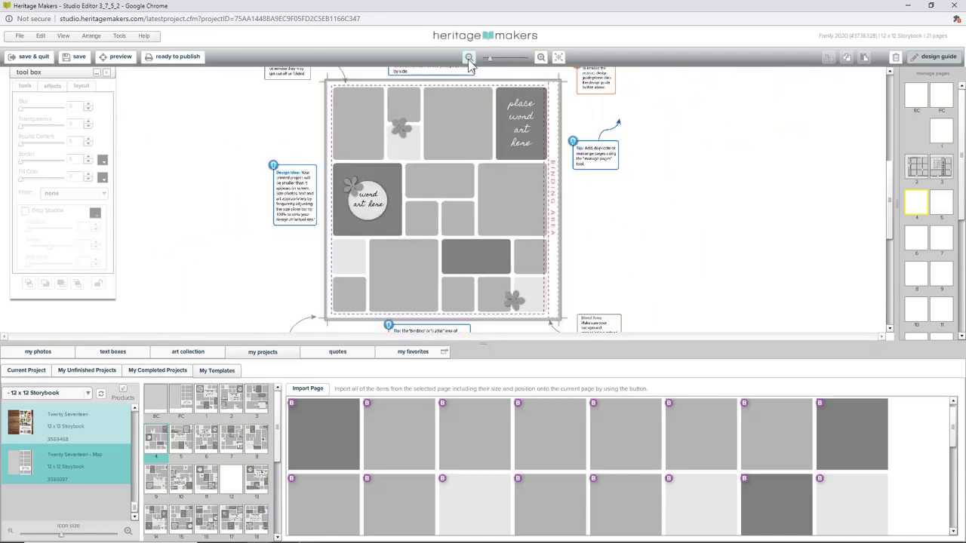
pyautogui.click(468, 58)
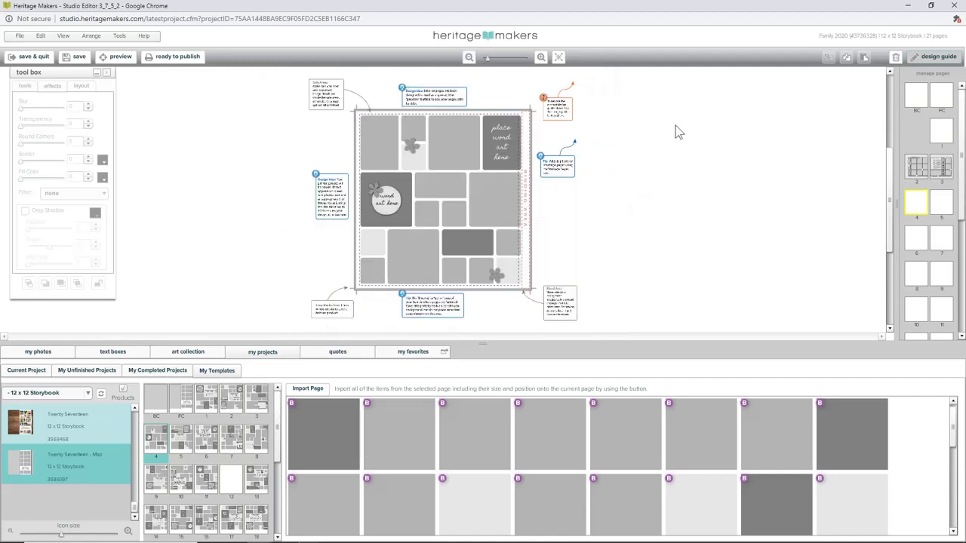
pyautogui.click(77, 61)
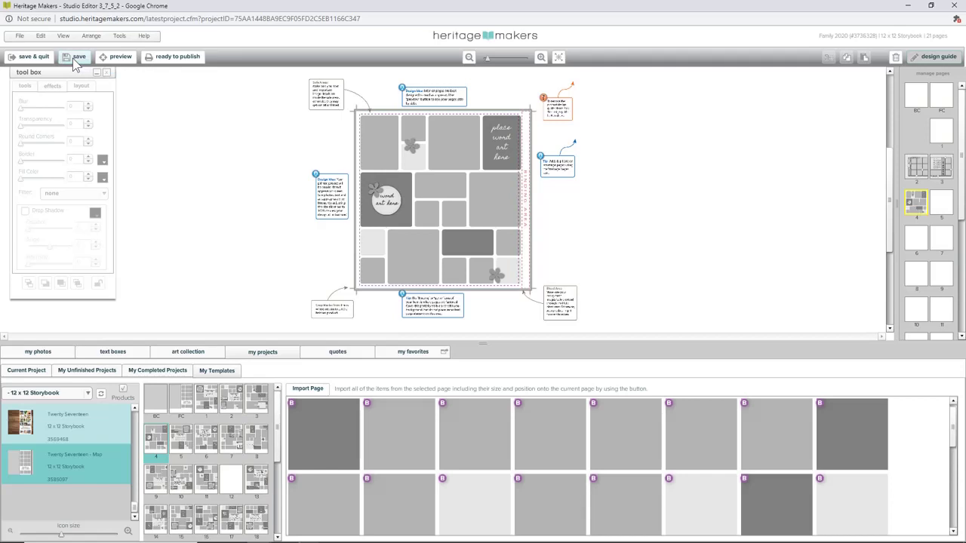
# - Import page 5 of Twenty Seventeen - Map onto storybook page 5, check the whole layout, and save the project
pyautogui.click(942, 208)
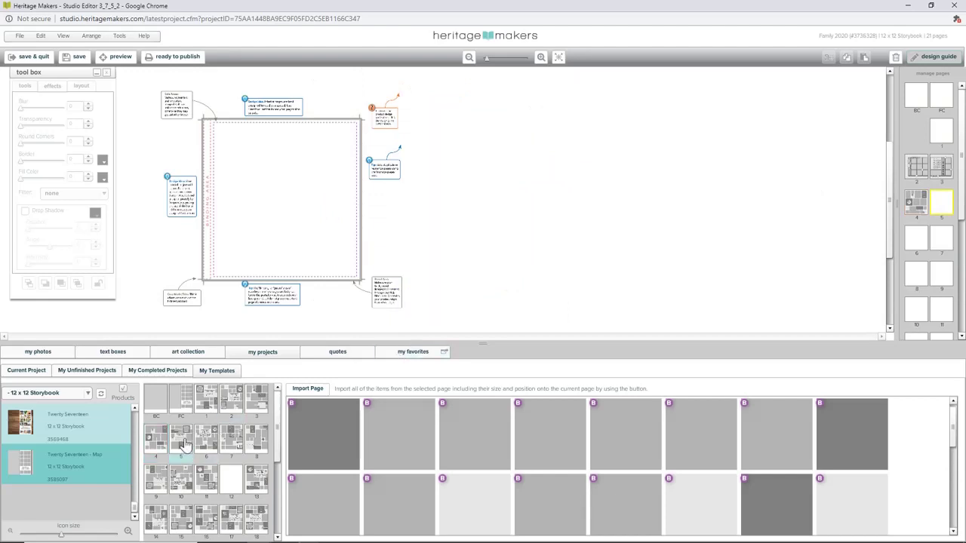
pyautogui.click(317, 389)
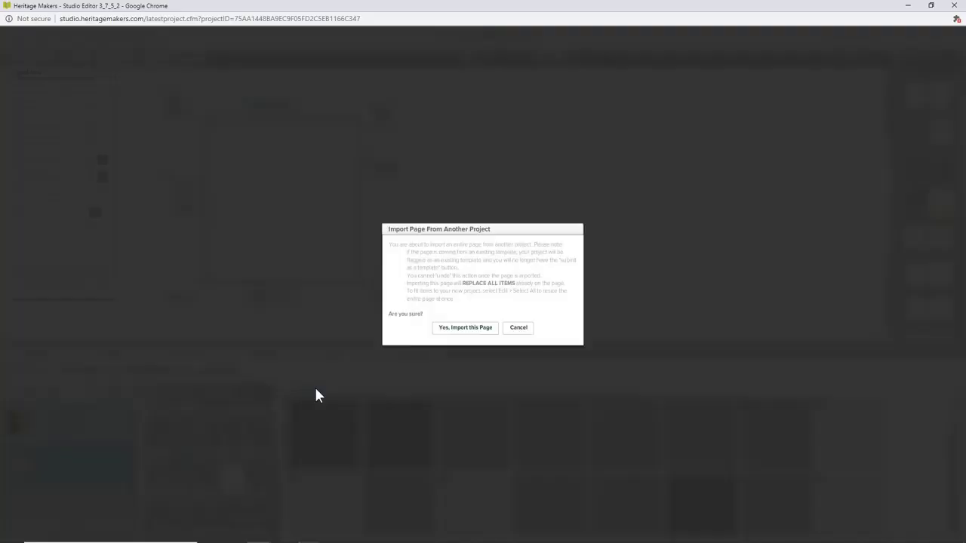
pyautogui.click(463, 329)
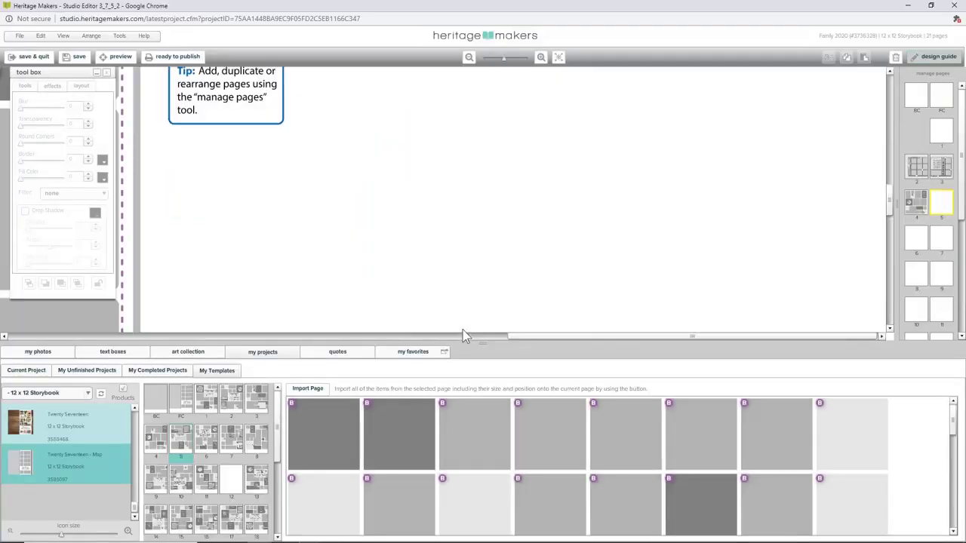
pyautogui.click(469, 59)
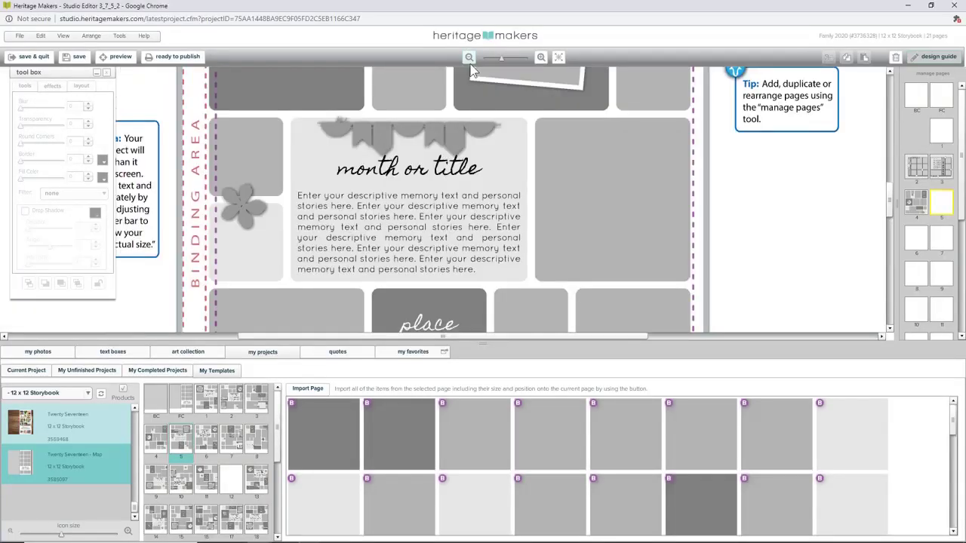
pyautogui.click(469, 59)
pyautogui.click(469, 59)
pyautogui.click(468, 58)
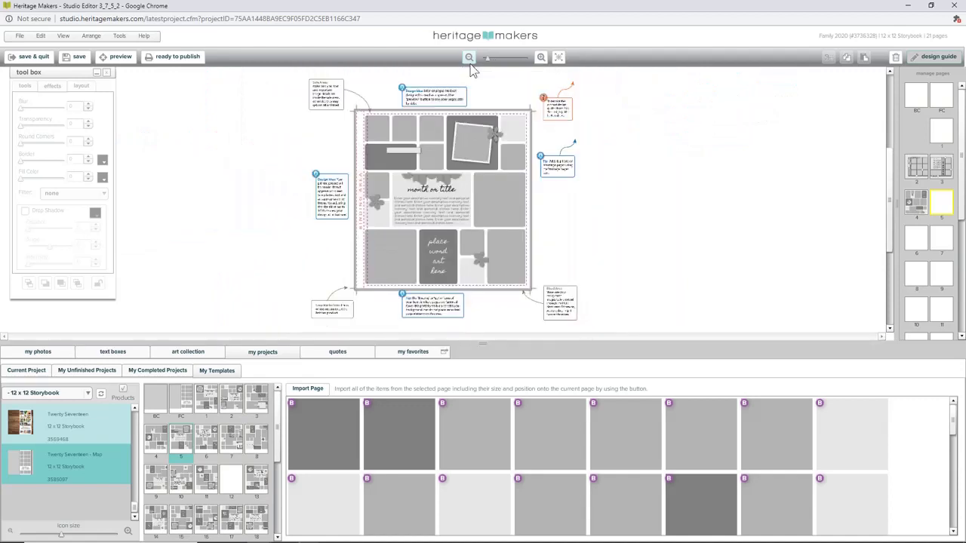
pyautogui.click(541, 59)
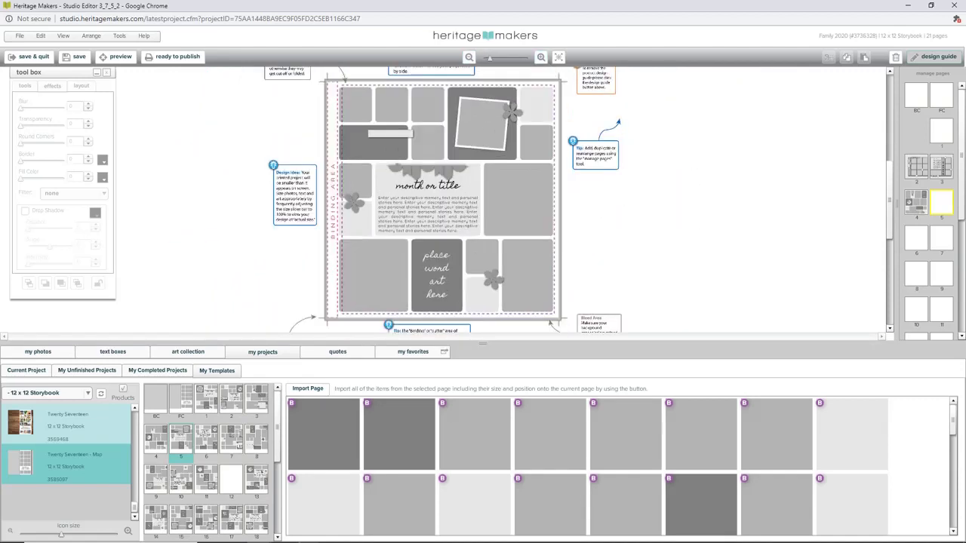
pyautogui.click(78, 59)
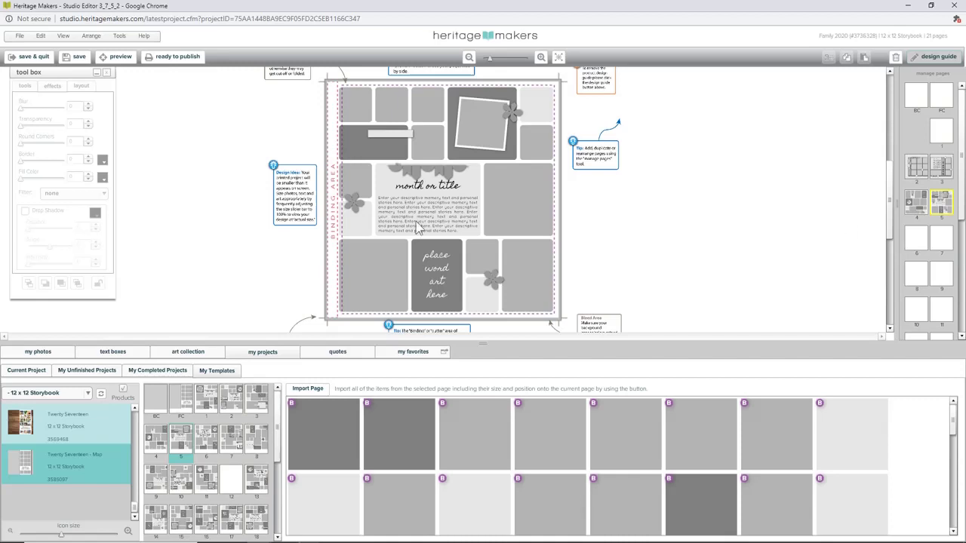
# - Save and quit the storybook project, and browse the full template gallery
pyautogui.click(31, 58)
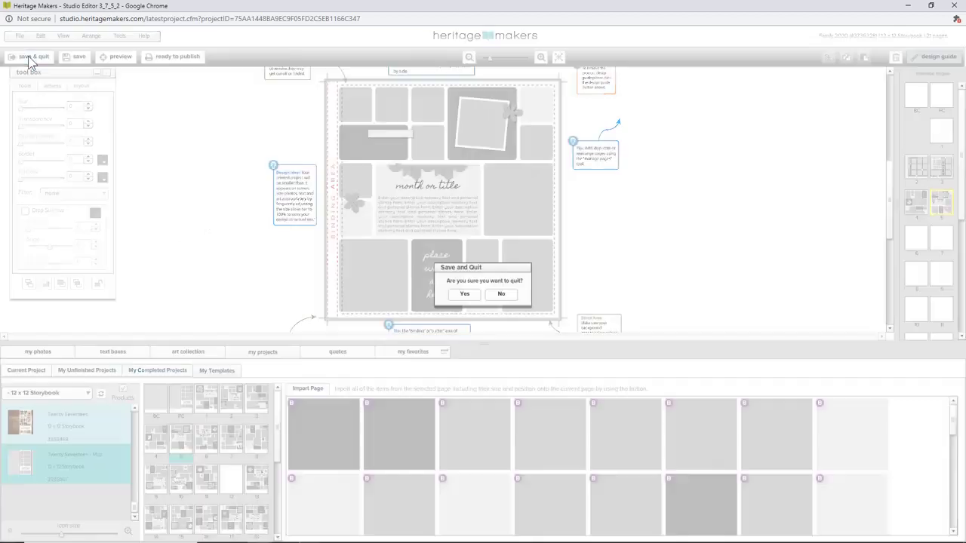
pyautogui.click(464, 294)
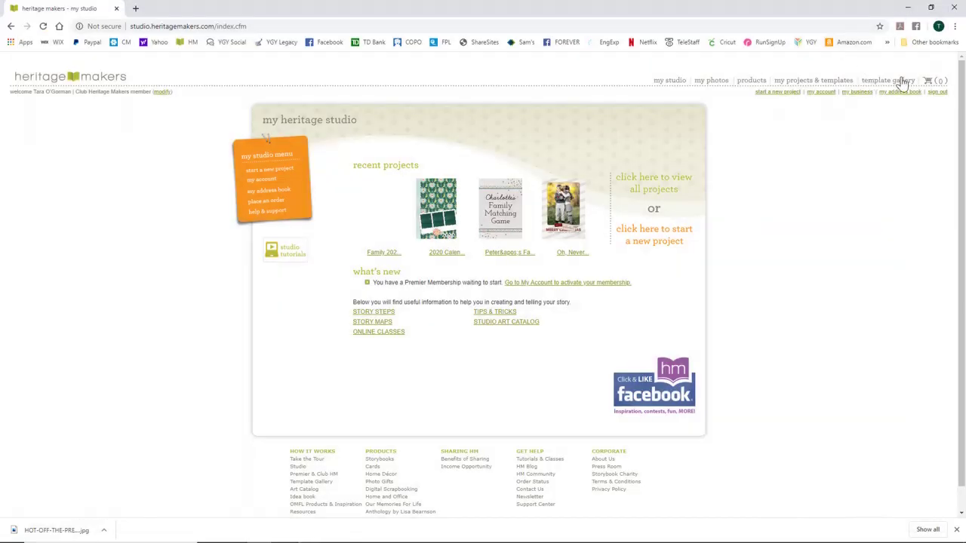
pyautogui.moveTo(896, 81)
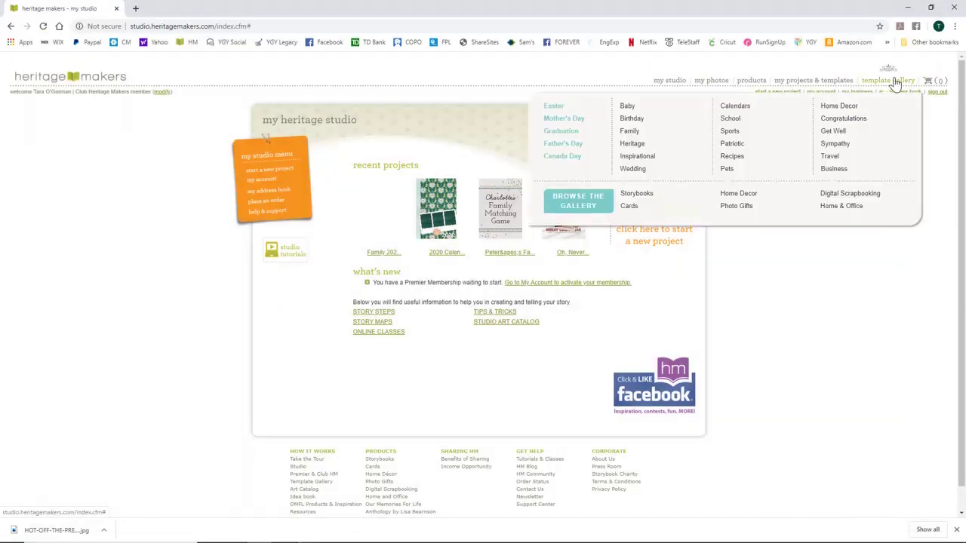
pyautogui.click(582, 210)
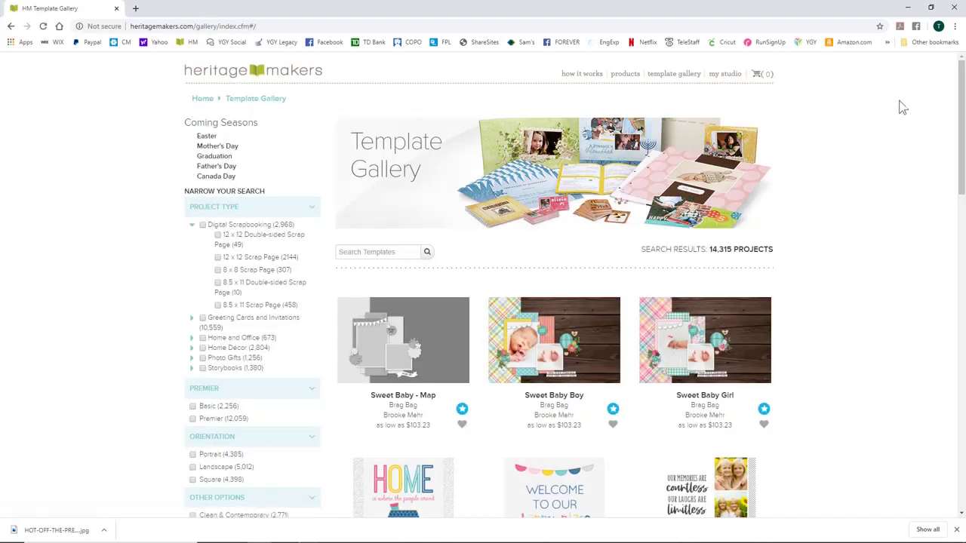
# - Filter the template gallery by Basic, Design Map and My Favorites
pyautogui.moveTo(963, 140); pyautogui.dragTo(964, 184)
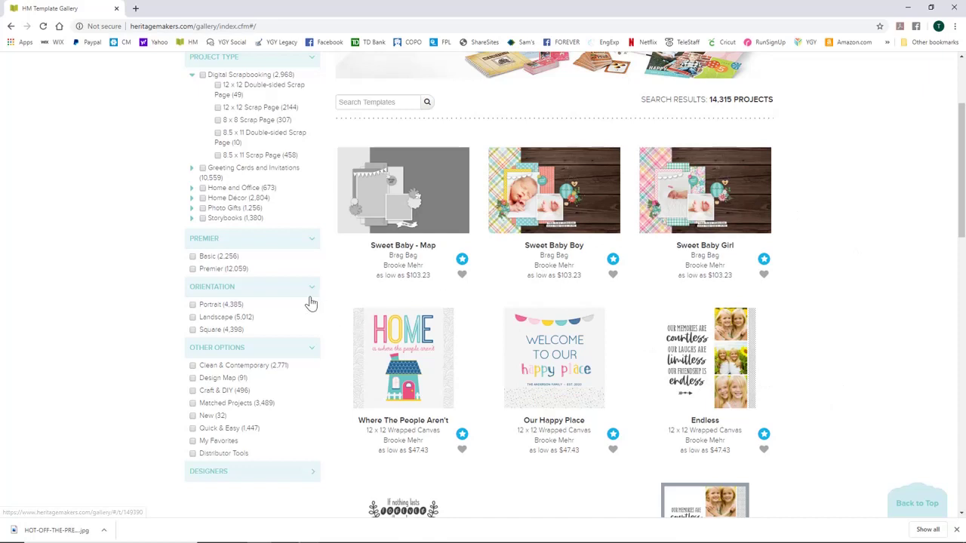
pyautogui.click(193, 257)
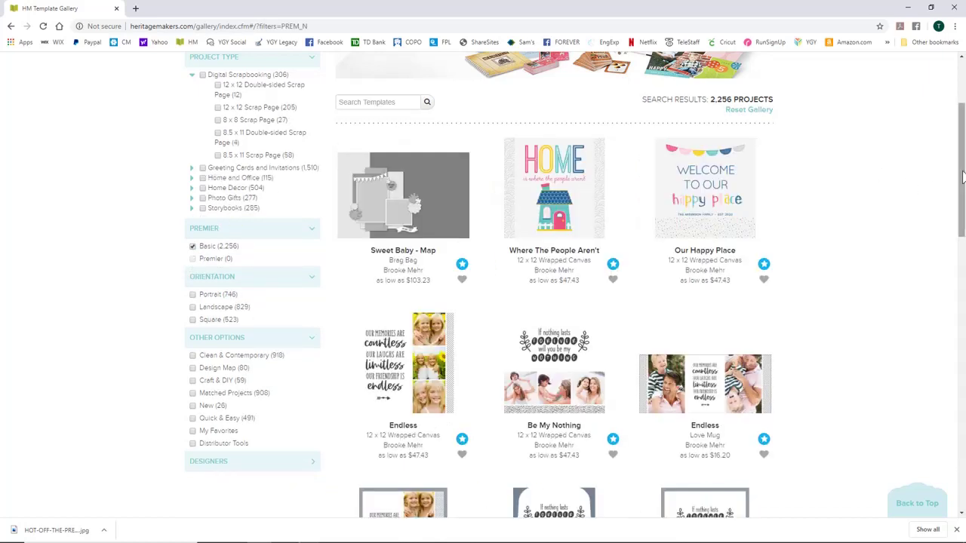
pyautogui.moveTo(962, 175); pyautogui.dragTo(962, 197)
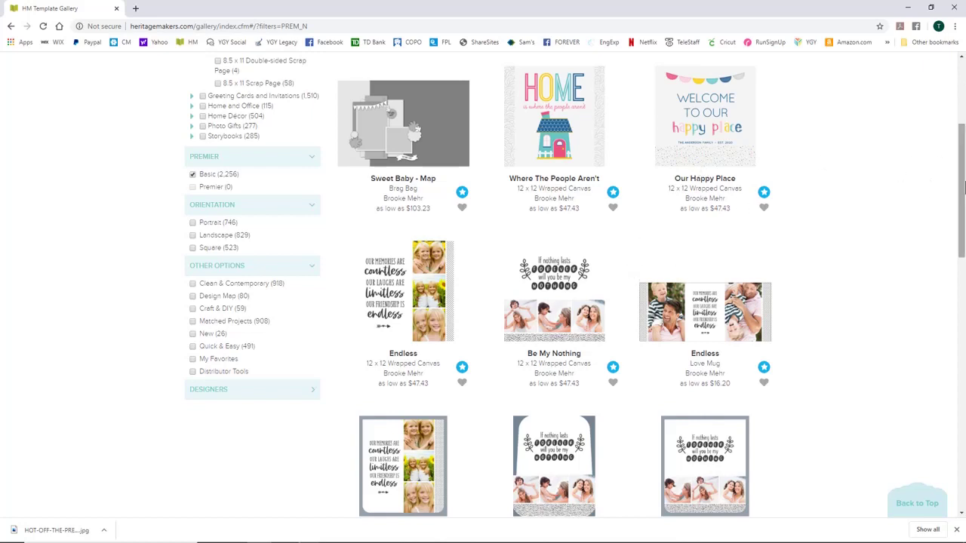
pyautogui.moveTo(964, 185); pyautogui.dragTo(964, 159)
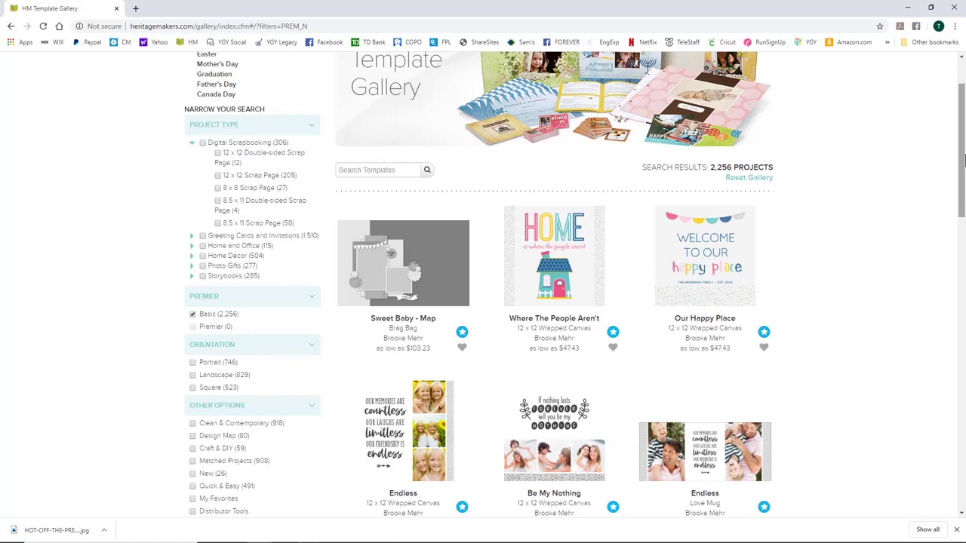
pyautogui.moveTo(964, 158); pyautogui.dragTo(962, 215)
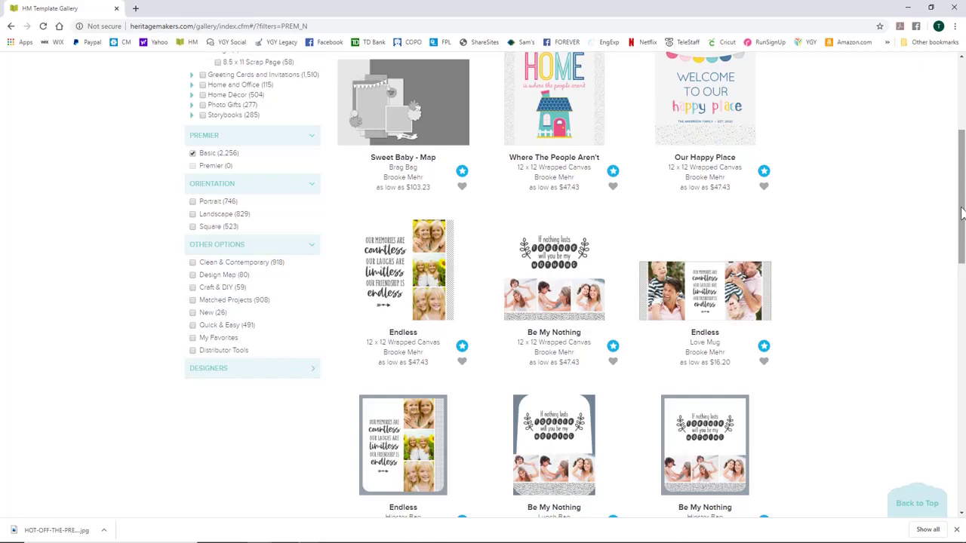
pyautogui.click(193, 275)
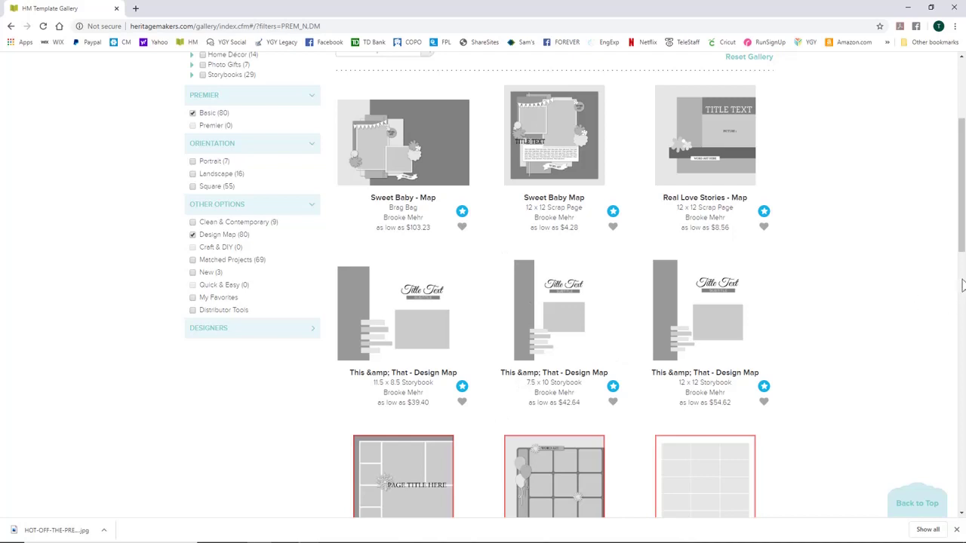
pyautogui.moveTo(961, 253)
pyautogui.mouseDown()
pyautogui.moveTo(963, 205)
pyautogui.moveTo(963, 284)
pyautogui.moveTo(962, 267)
pyautogui.mouseUp()
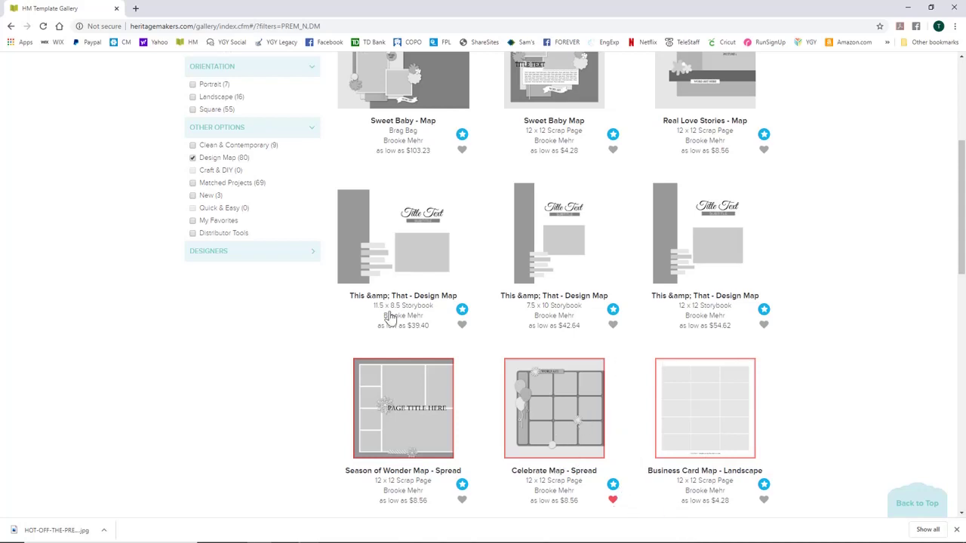
pyautogui.click(193, 221)
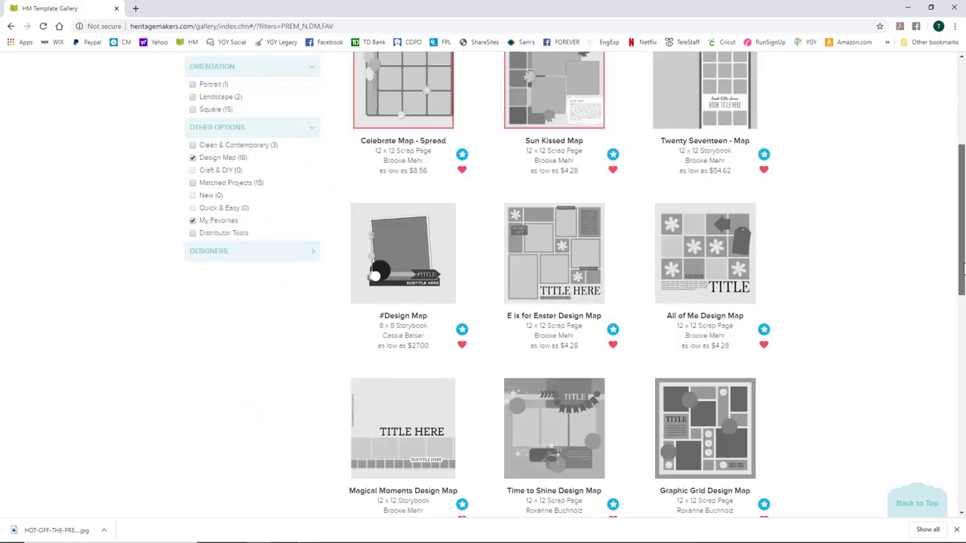
# - Look through the favorited Basic design map templates and the active gallery filters
pyautogui.moveTo(961, 268); pyautogui.dragTo(962, 201)
pyautogui.scroll(-2, 962, 201)
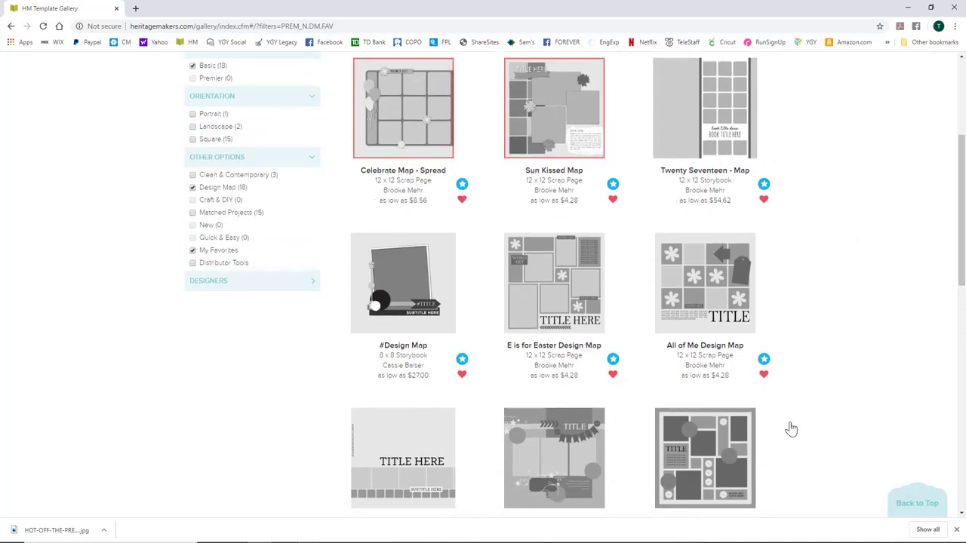
pyautogui.moveTo(963, 263); pyautogui.dragTo(961, 181)
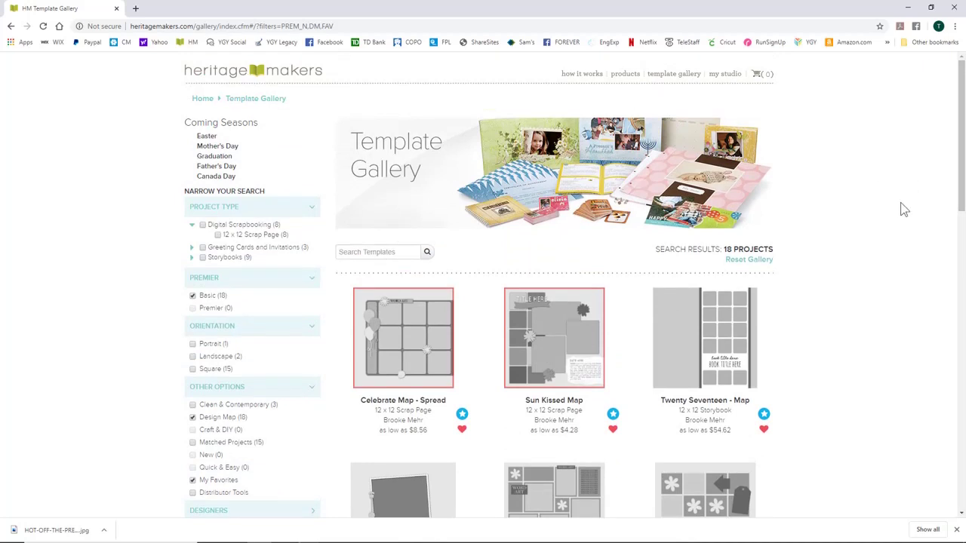
pyautogui.moveTo(962, 153); pyautogui.dragTo(962, 178)
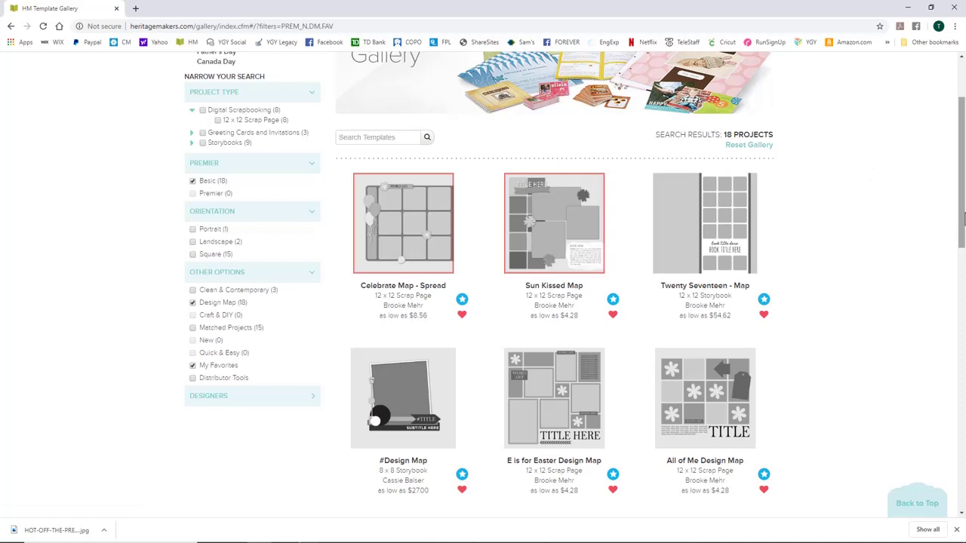
pyautogui.moveTo(964, 219); pyautogui.dragTo(964, 177)
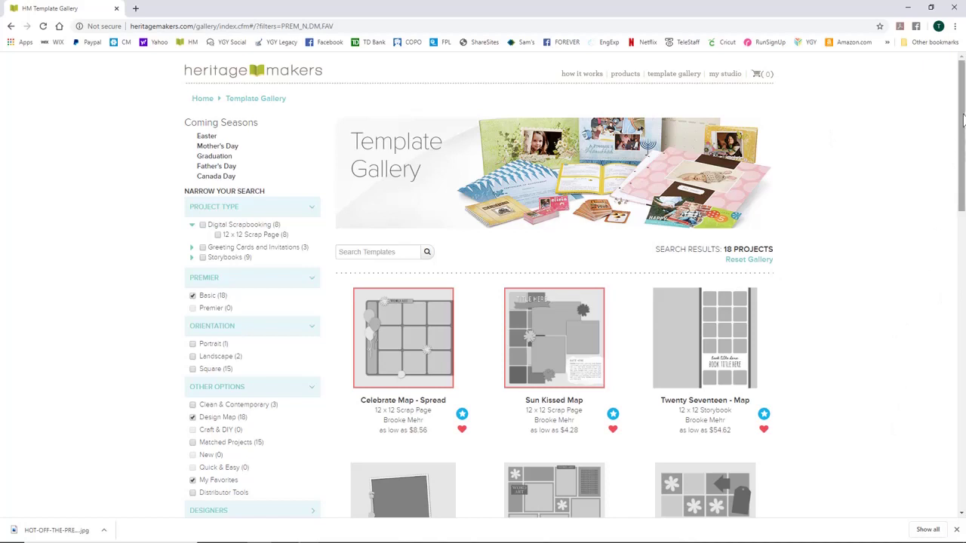
pyautogui.moveTo(961, 126)
pyautogui.mouseDown()
pyautogui.moveTo(962, 149)
pyautogui.moveTo(962, 124)
pyautogui.mouseUp()
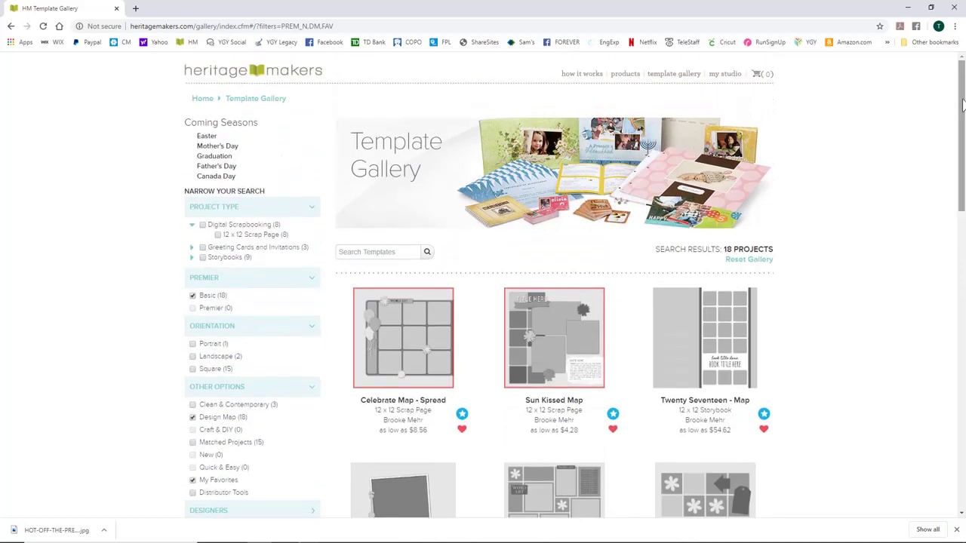